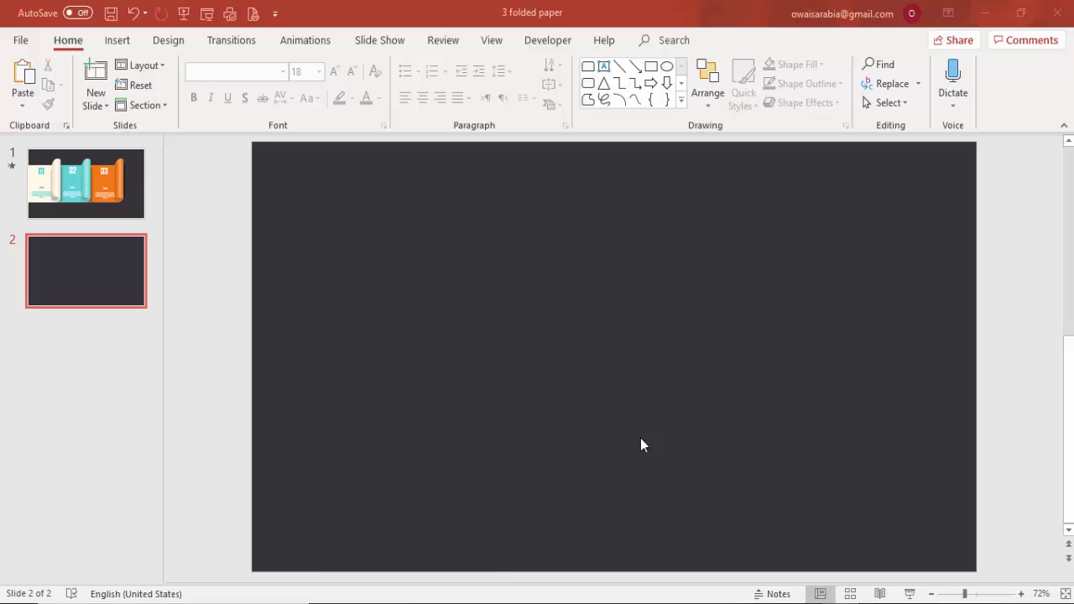
Draw a Top Corners Rounded rectangle, about 3.97 by 3.13 inches, on the dark slide
{"action": "left_click", "coordinate": [117, 40]}
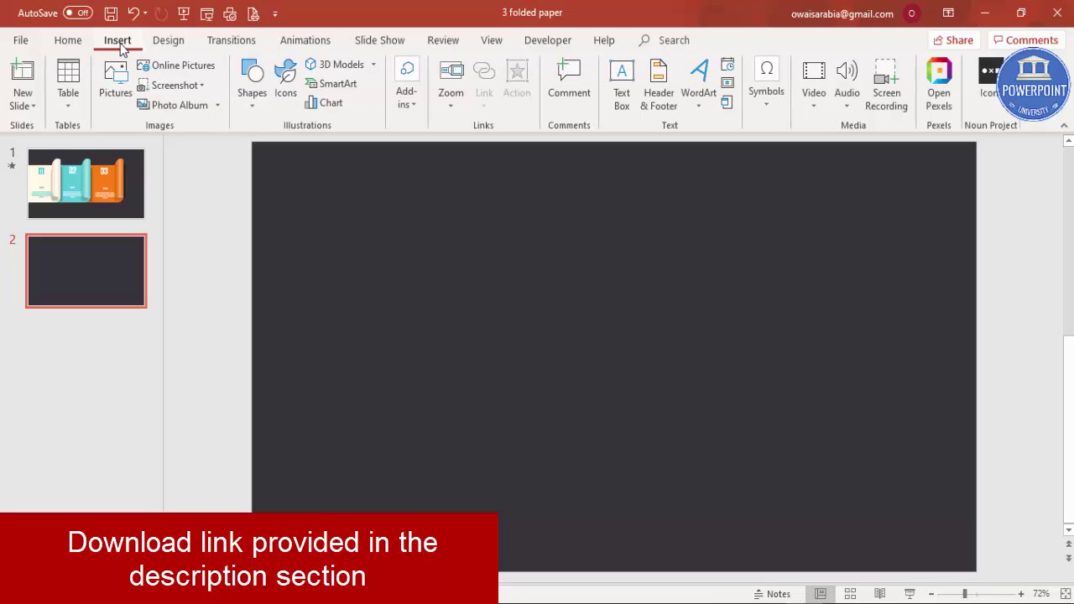
{"action": "left_click", "coordinate": [250, 101]}
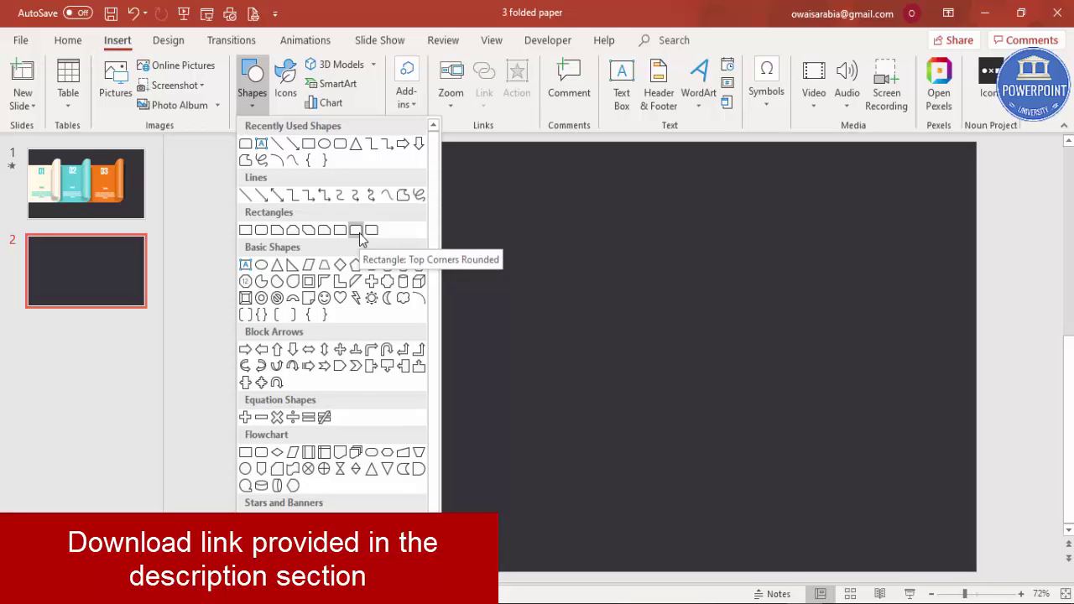
{"action": "left_click", "coordinate": [356, 230]}
{"action": "left_click_drag", "start_coordinate": [378, 254], "coordinate": [592, 433]}
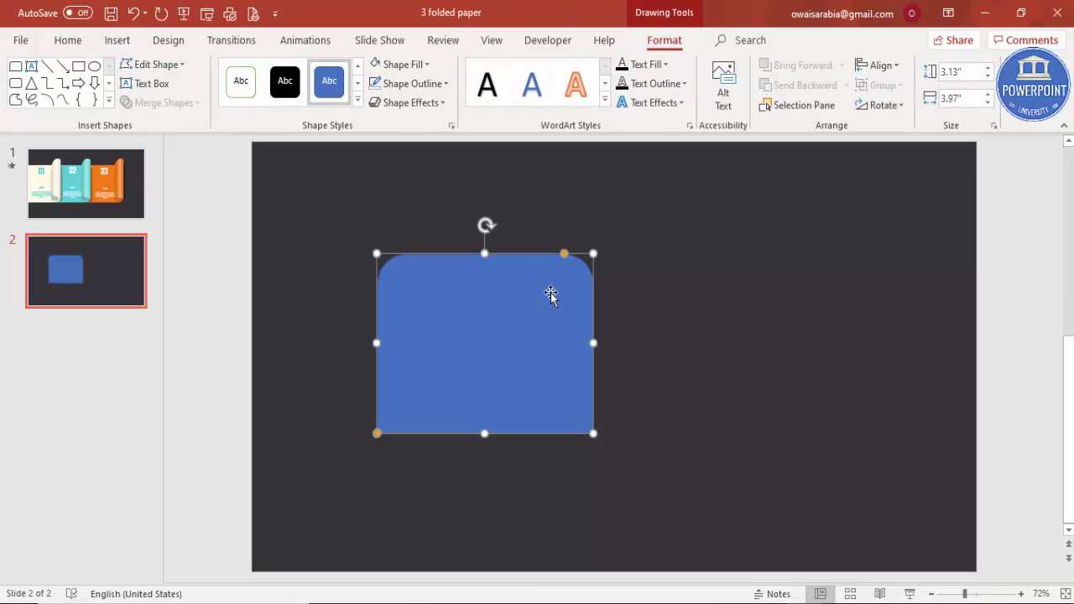
Remove the shape's outline and fill it with the cream recent colour
{"action": "left_click", "coordinate": [431, 84]}
{"action": "left_click", "coordinate": [423, 263]}
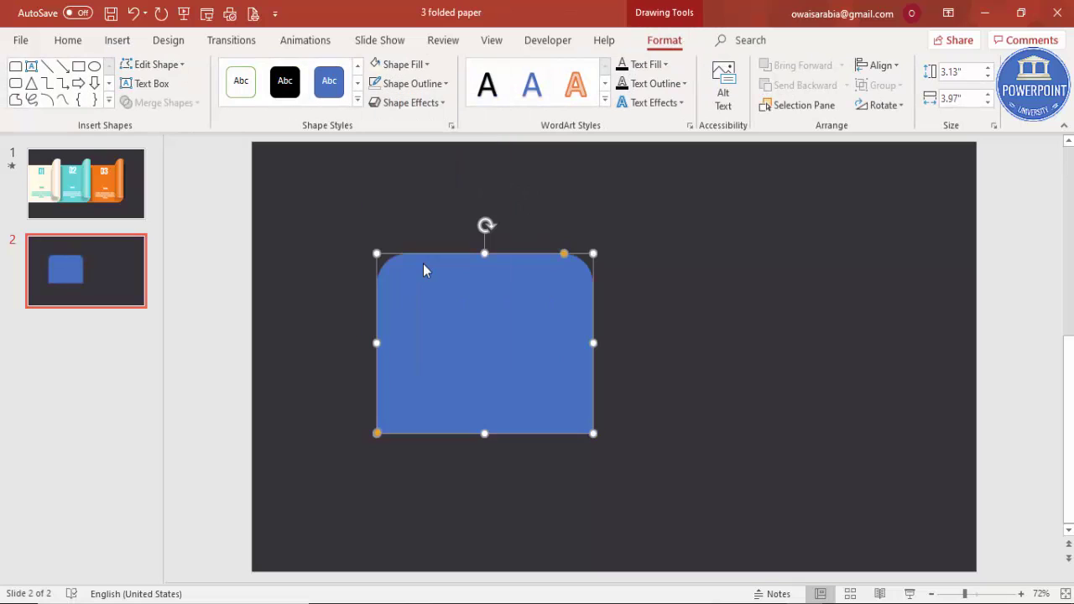
{"action": "left_click", "coordinate": [403, 65]}
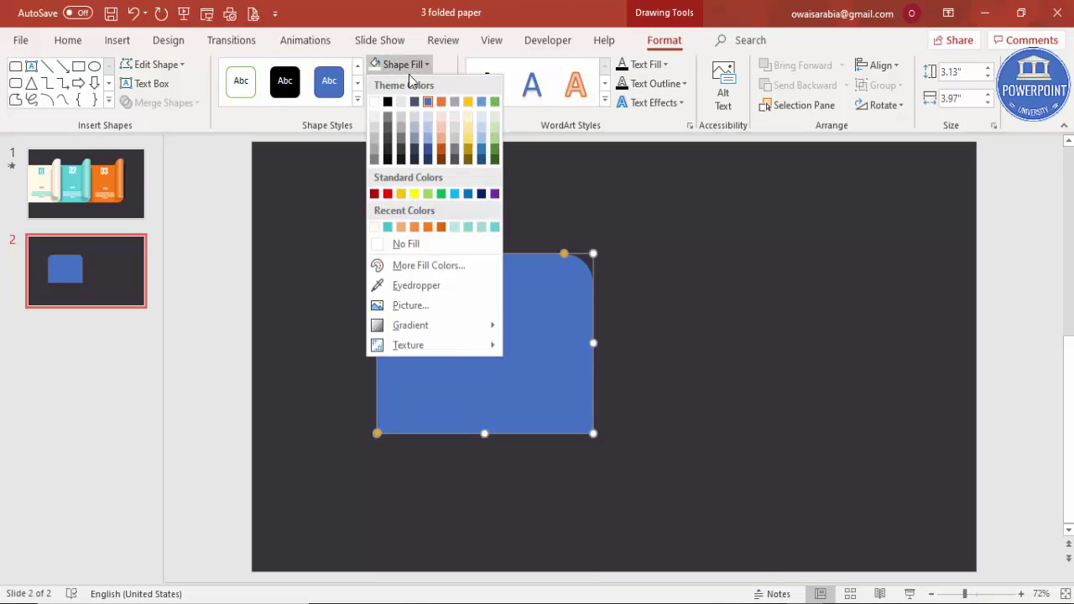
{"action": "left_click", "coordinate": [374, 227]}
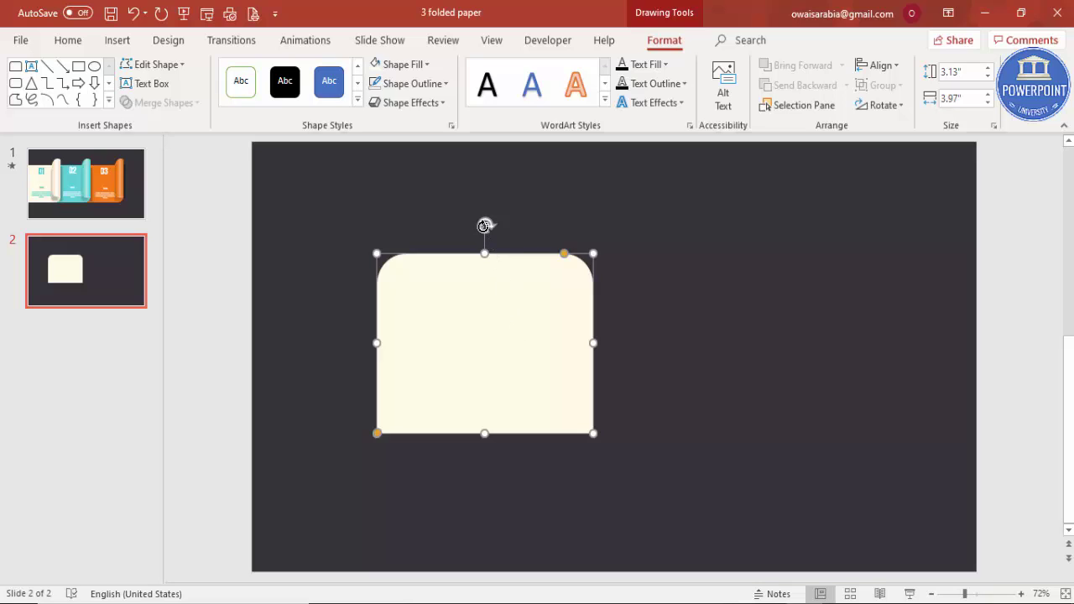
Rotate the cream panel 90° right so its rounded corners face right
{"action": "mouse_move", "coordinate": [487, 223]}
{"action": "left_mouse_down"}
{"action": "mouse_move", "coordinate": [508, 230]}
{"action": "mouse_move", "coordinate": [496, 232]}
{"action": "left_mouse_up"}
{"action": "key", "text": "alt+Right"}
{"action": "key", "text": "alt+Right"}
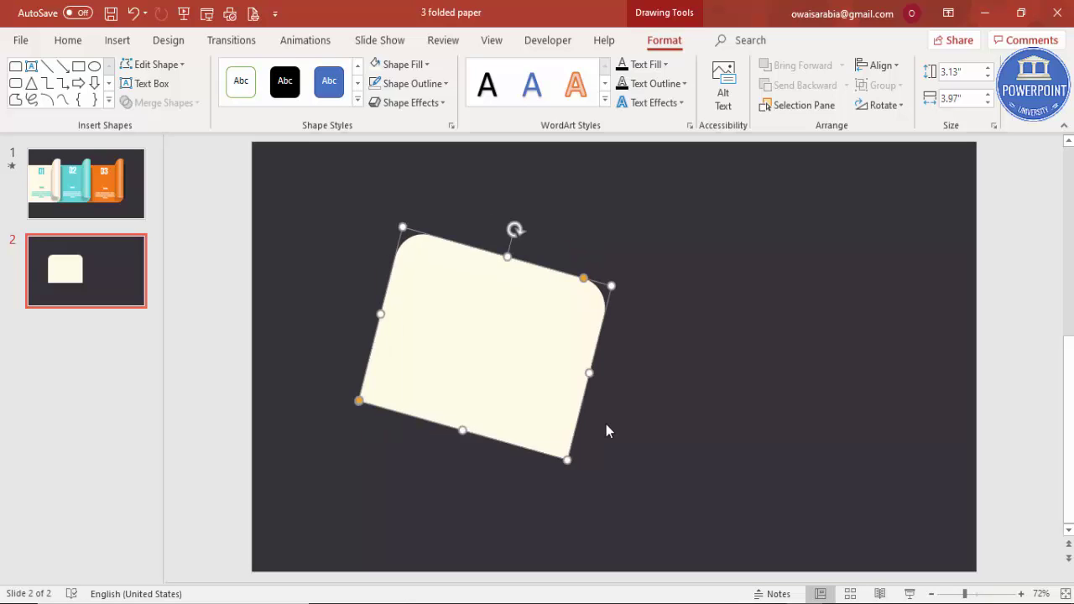
{"action": "key", "text": "alt+Right"}
{"action": "key", "text": "alt+Right"}
{"action": "key", "text": "alt+Right"}
{"action": "key", "text": "alt+Right"}
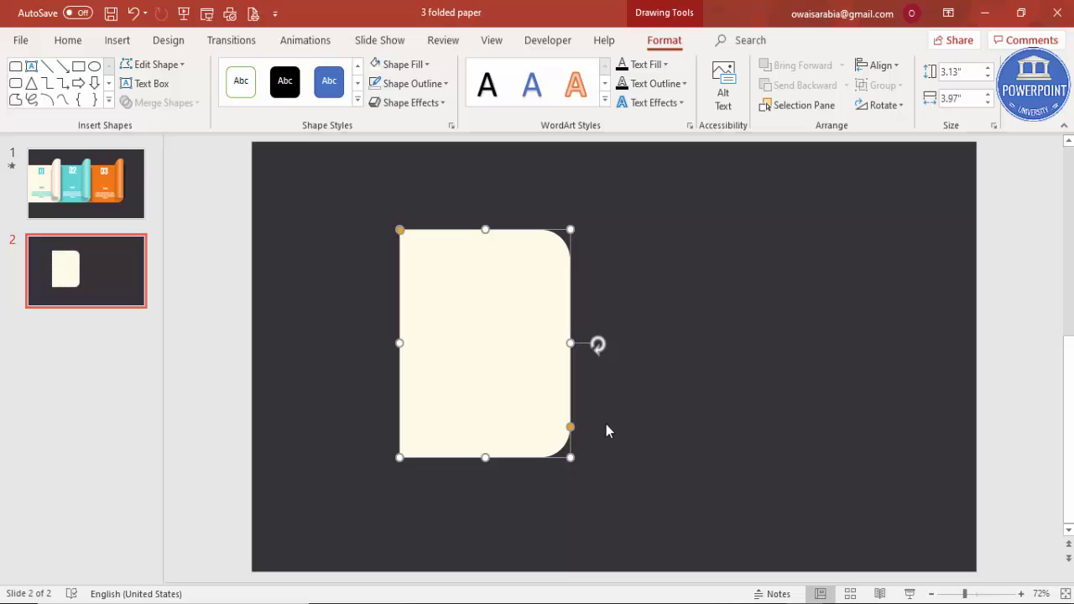
{"action": "key", "text": "alt+Left"}
{"action": "key", "text": "alt+Left"}
{"action": "key", "text": "alt+Left"}
{"action": "key", "text": "alt+Left"}
{"action": "key", "text": "alt+Left"}
{"action": "key", "text": "alt+Left"}
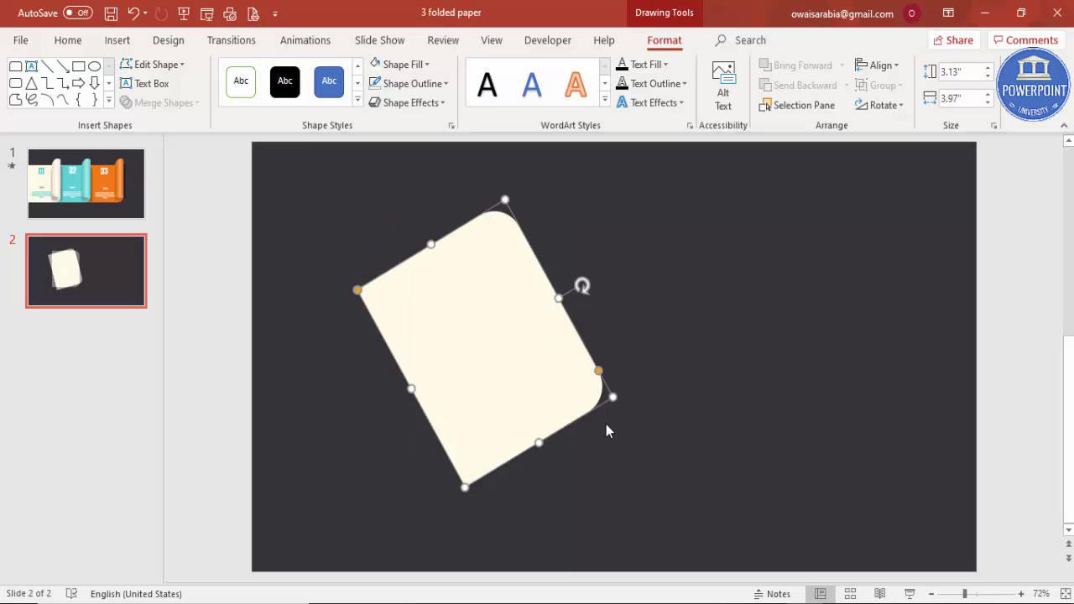
{"action": "key", "text": "alt+Right"}
{"action": "key", "text": "alt+Right"}
{"action": "key", "text": "alt+Right"}
{"action": "key", "text": "alt+Right"}
{"action": "key", "text": "alt+Right"}
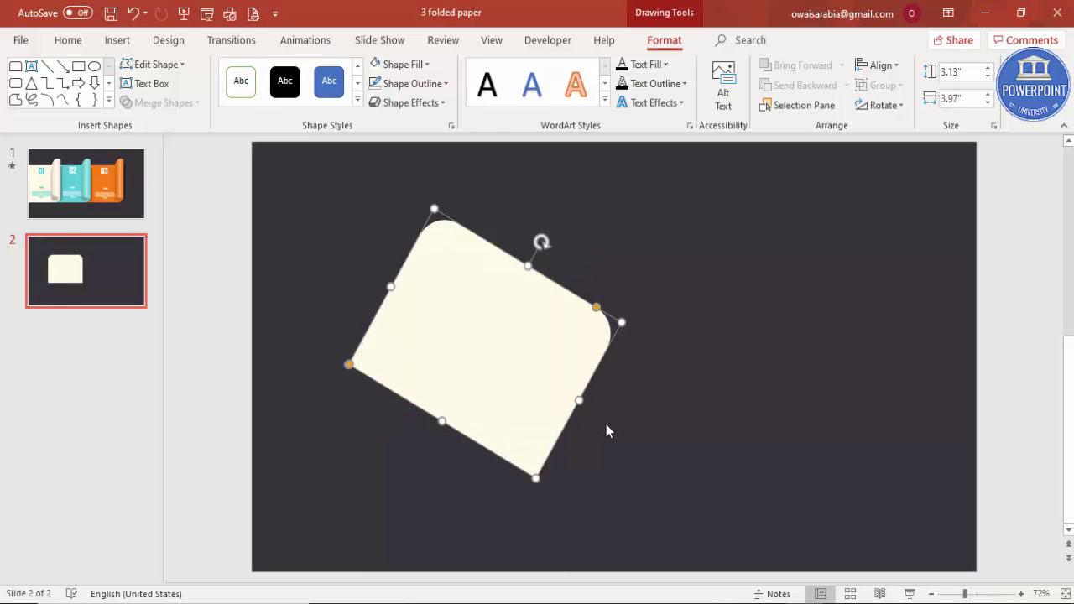
{"action": "key", "text": "alt+Left"}
{"action": "key", "text": "alt+Left"}
{"action": "key", "text": "alt+Left"}
{"action": "key", "text": "alt+Left"}
{"action": "key", "text": "alt+Left"}
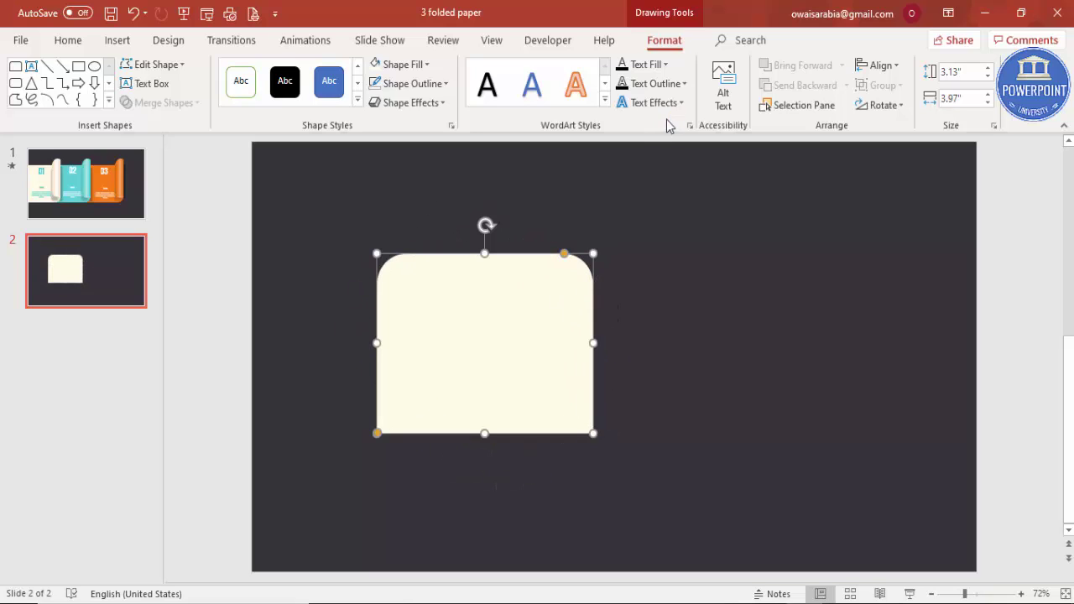
{"action": "left_click", "coordinate": [884, 105]}
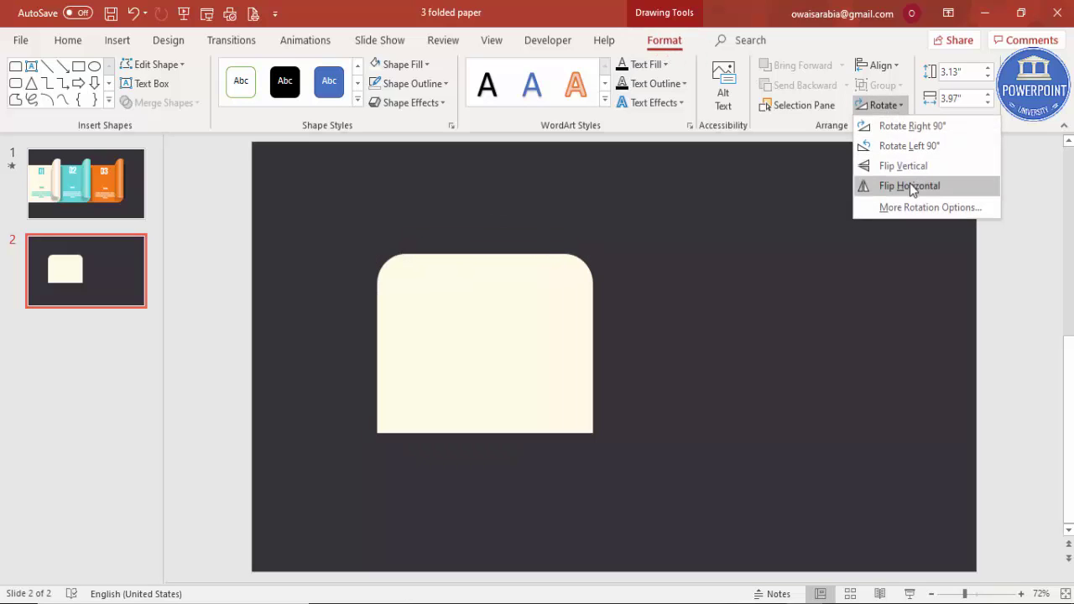
{"action": "left_click", "coordinate": [919, 133]}
Move the panel against the slide's left edge and stretch it wider
{"action": "left_click_drag", "start_coordinate": [497, 336], "coordinate": [350, 358]}
{"action": "left_click_drag", "start_coordinate": [422, 362], "coordinate": [462, 362]}
{"action": "left_click", "coordinate": [246, 402]}
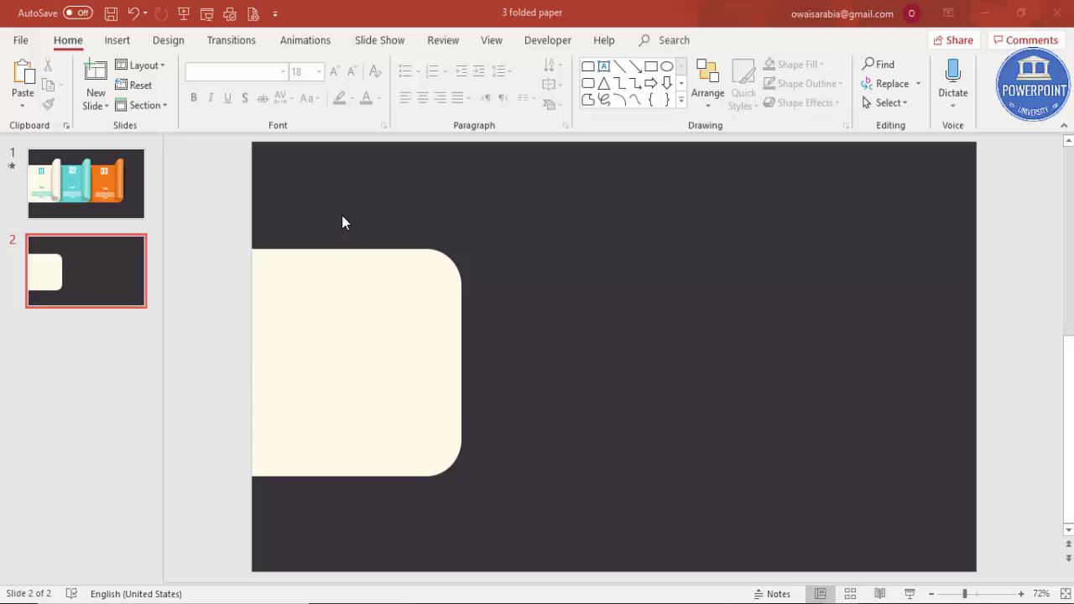
Draw a second wide Top Corners Rounded rectangle to the right of the cream panel
{"action": "left_click", "coordinate": [342, 350]}
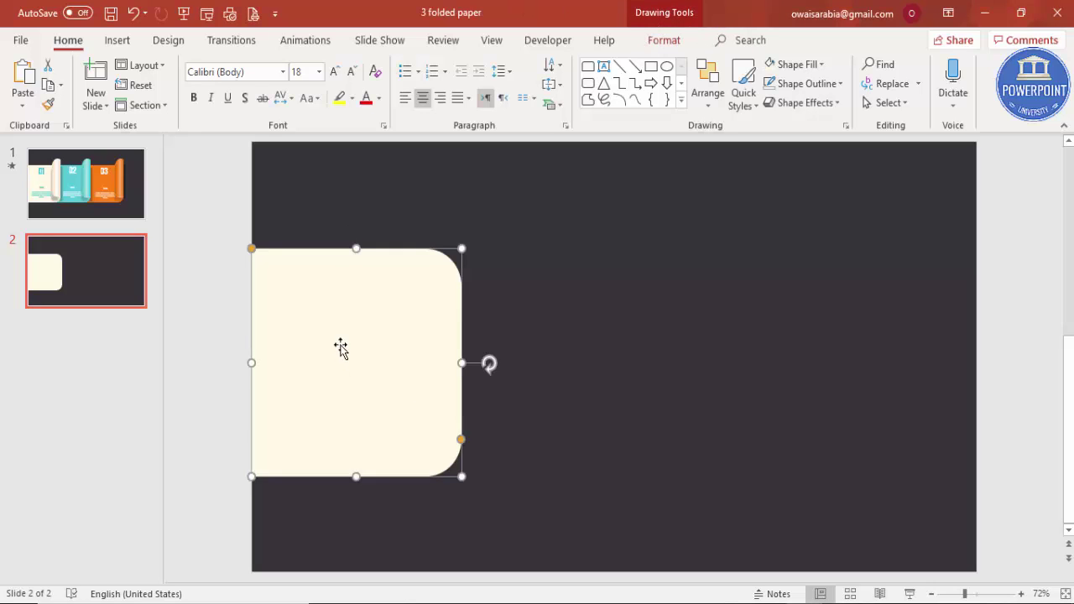
{"action": "left_click", "coordinate": [204, 303]}
{"action": "left_click", "coordinate": [123, 41]}
{"action": "left_click", "coordinate": [256, 103]}
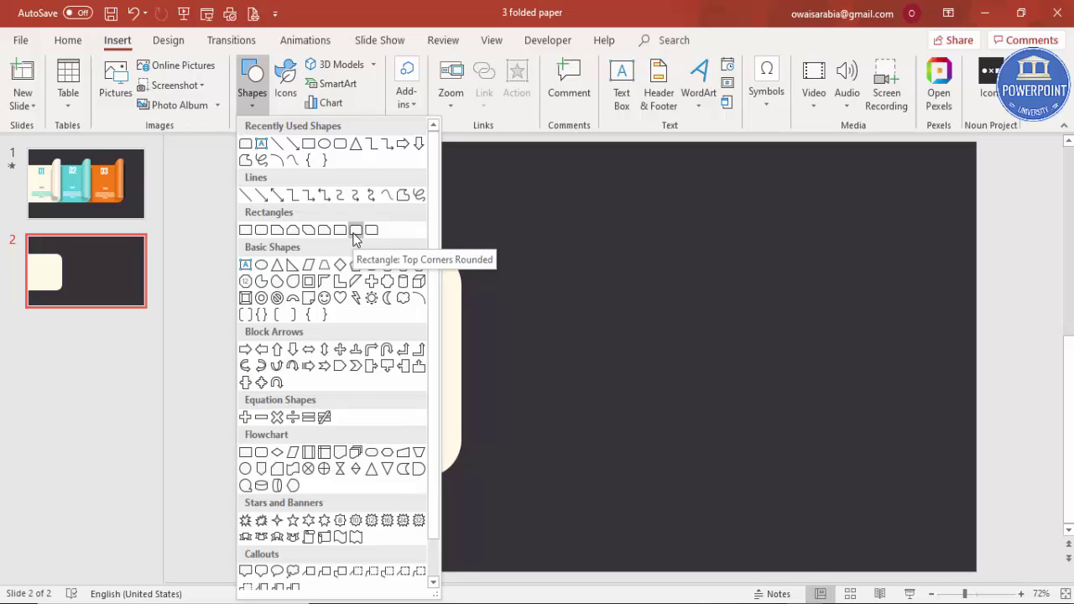
{"action": "left_click", "coordinate": [355, 230]}
{"action": "left_click_drag", "start_coordinate": [503, 220], "coordinate": [762, 282]}
Make its top corners much rounder, remove its outline and fill it light grey
{"action": "left_click_drag", "start_coordinate": [751, 219], "coordinate": [681, 224]}
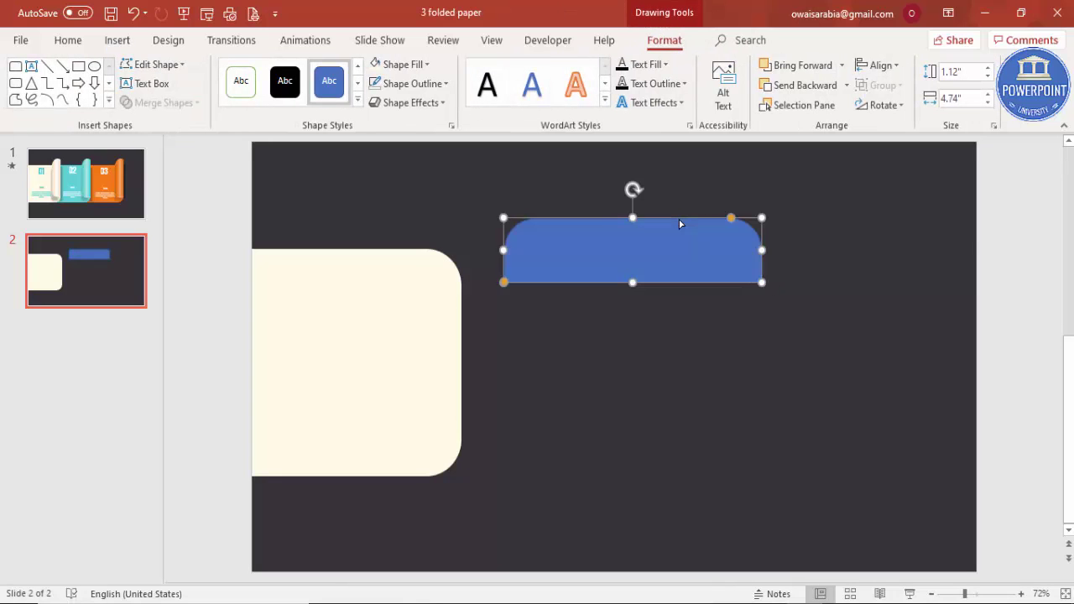
{"action": "left_click", "coordinate": [442, 86]}
{"action": "left_click", "coordinate": [436, 262]}
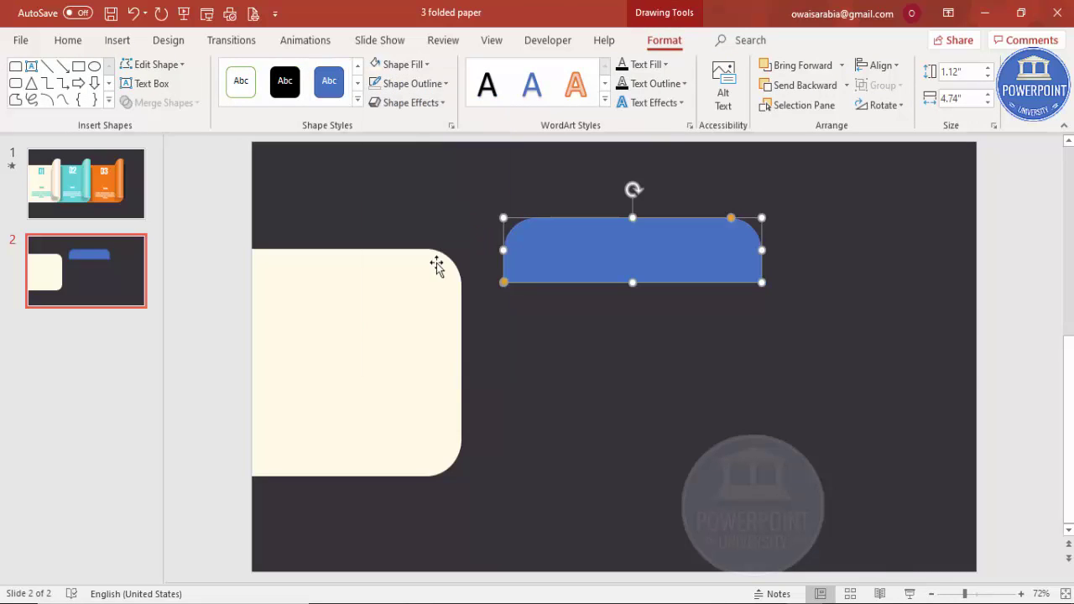
{"action": "left_click", "coordinate": [420, 64]}
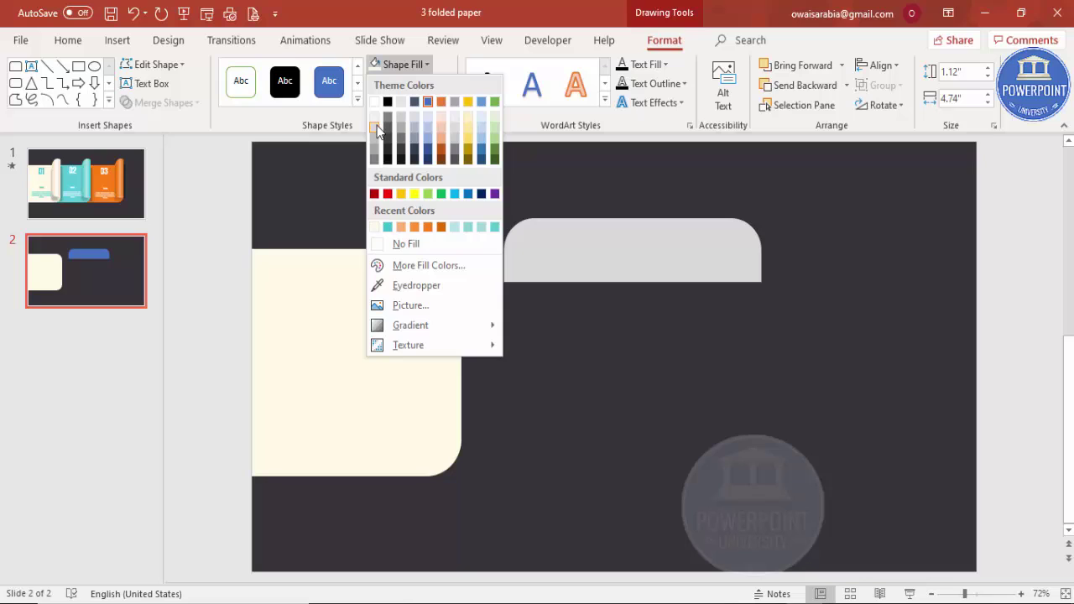
{"action": "left_click", "coordinate": [376, 127]}
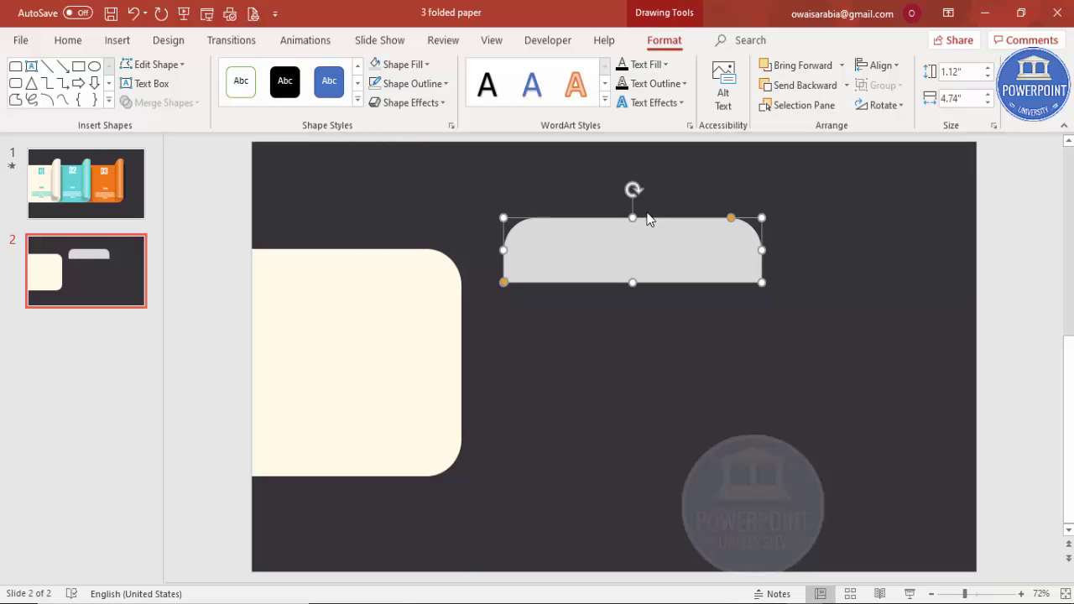
Stand the grey shape upright over the panel's right end, sized 1.12 by 3.8 inches
{"action": "left_click_drag", "start_coordinate": [632, 190], "coordinate": [440, 355]}
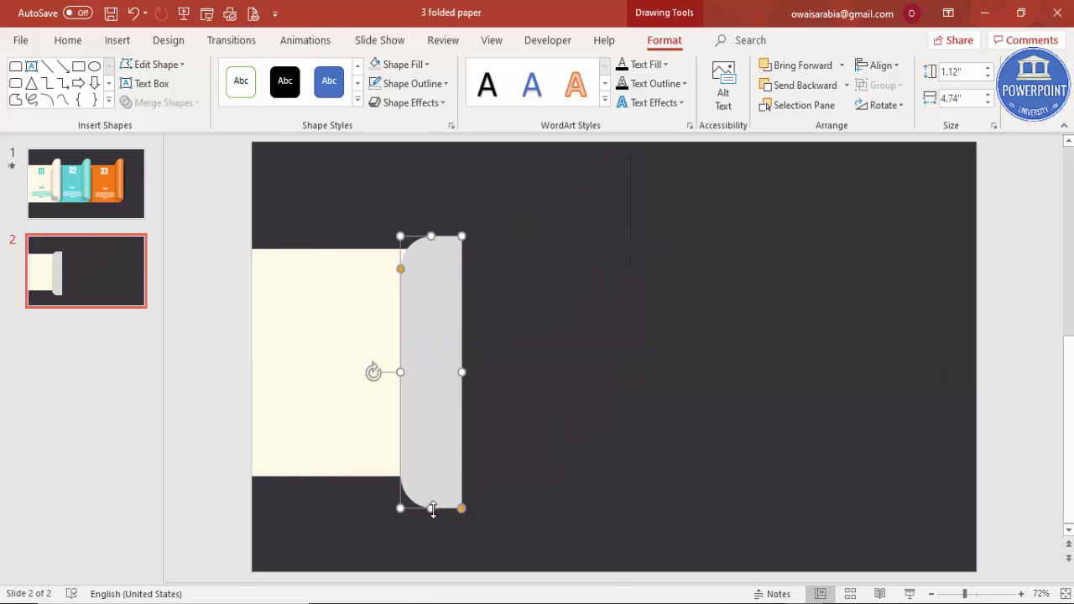
{"action": "left_click_drag", "start_coordinate": [430, 508], "coordinate": [422, 443]}
{"action": "left_click_drag", "start_coordinate": [431, 236], "coordinate": [431, 225]}
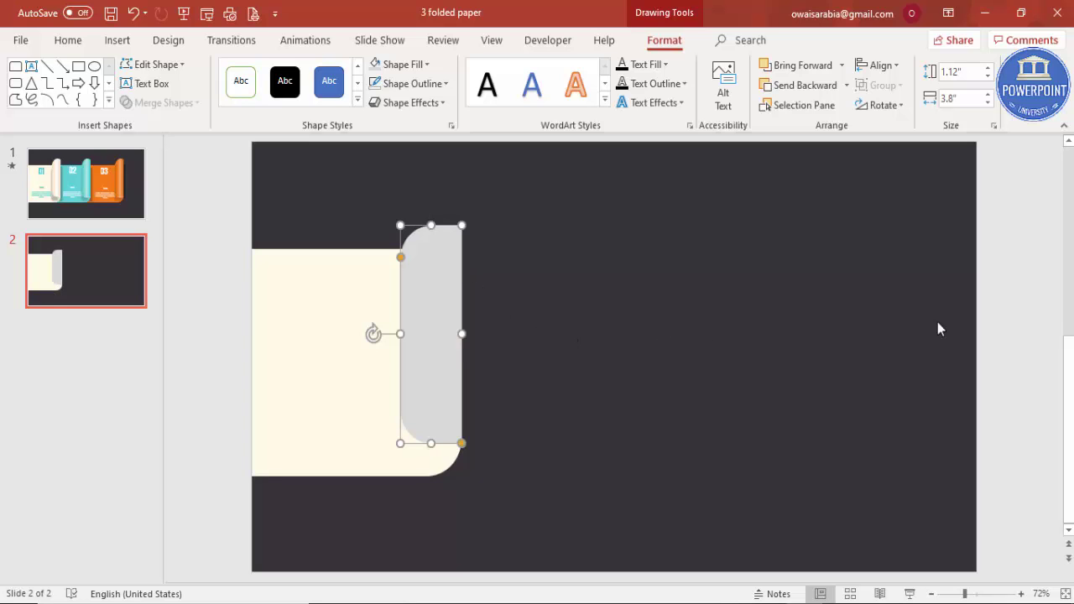
{"action": "left_click", "coordinate": [998, 326]}
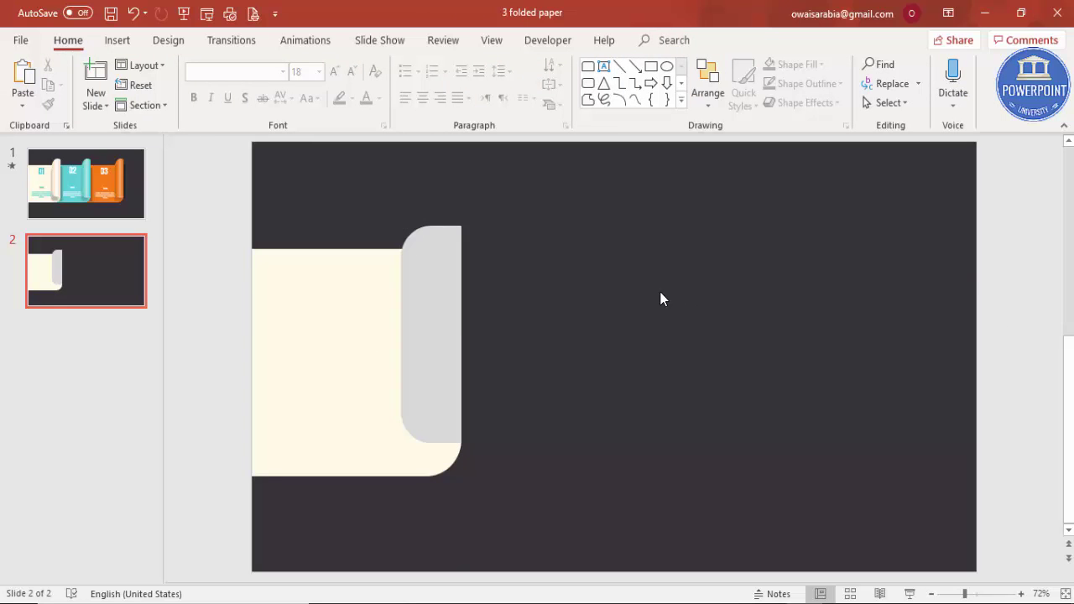
{"action": "left_click", "coordinate": [452, 320]}
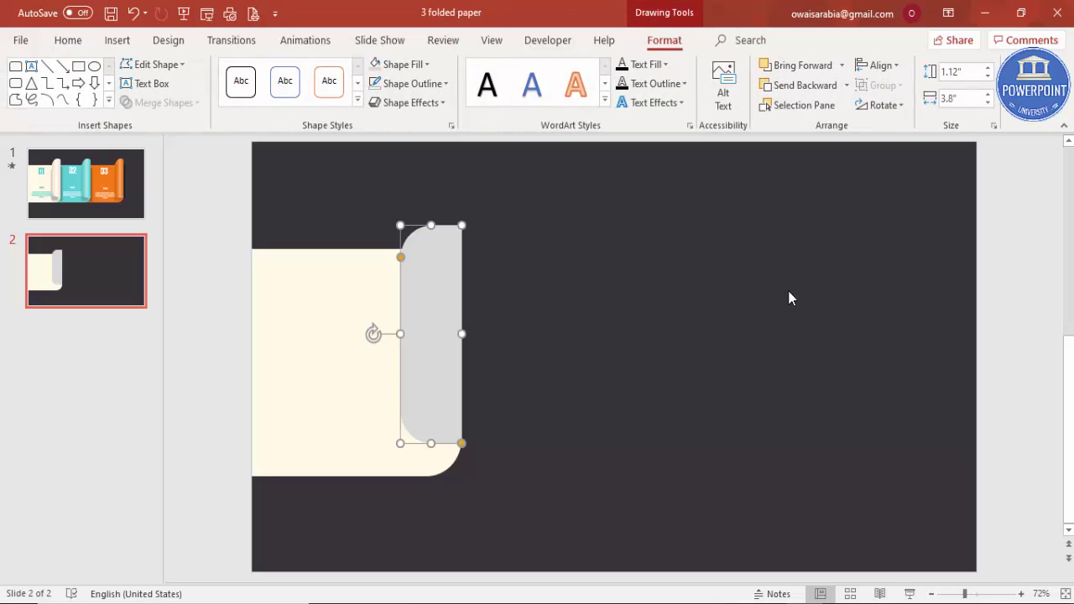
With Edit Points, delete the strip's top point and pull the top-right point up-left into a curl
{"action": "right_click", "coordinate": [434, 291]}
{"action": "left_click", "coordinate": [496, 339]}
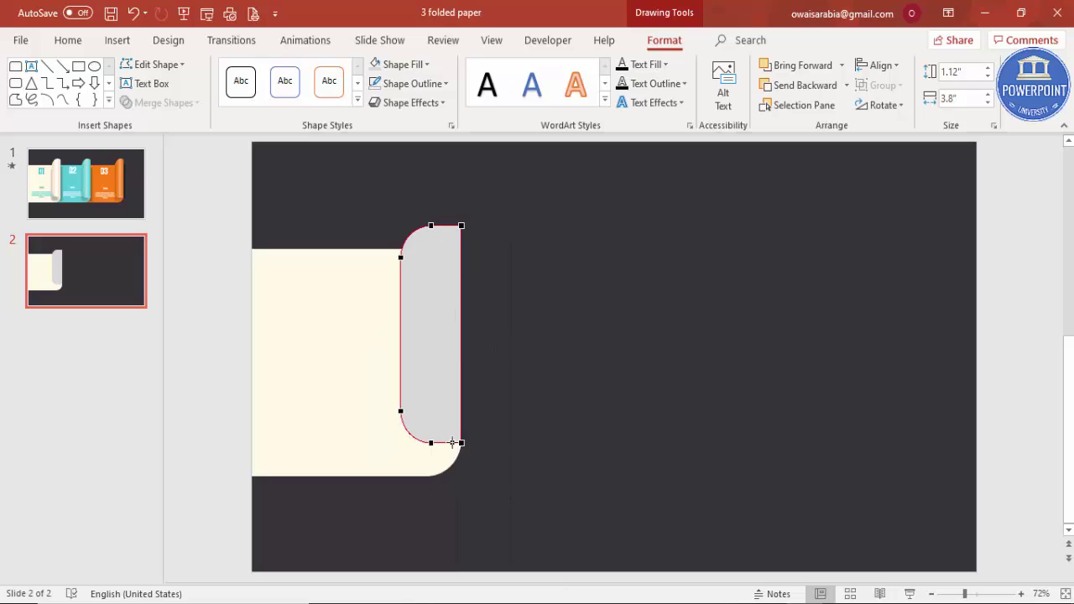
{"action": "right_click", "coordinate": [430, 225]}
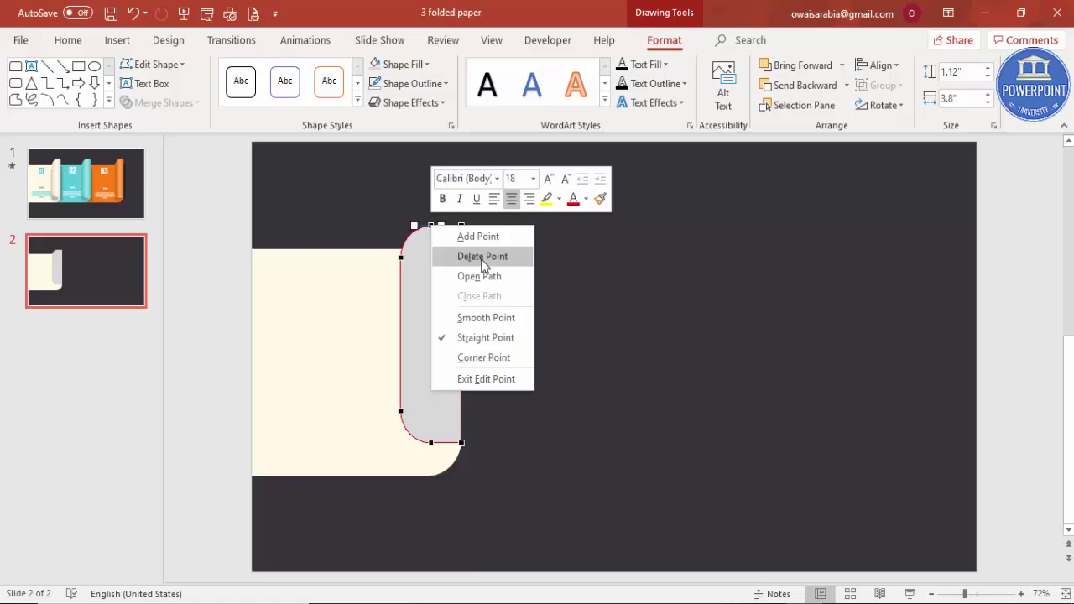
{"action": "left_click", "coordinate": [481, 266]}
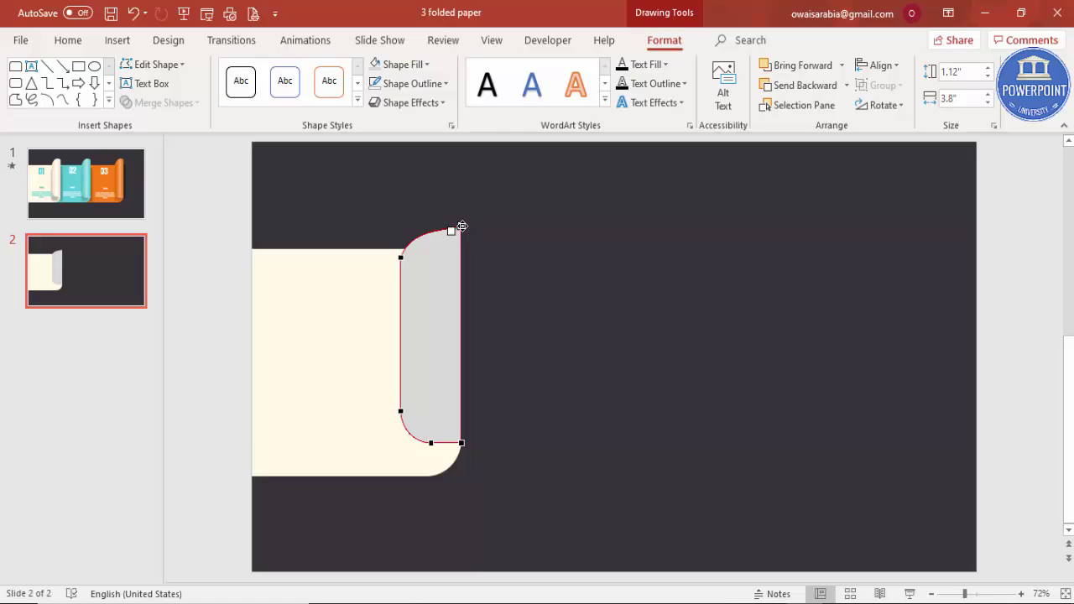
{"action": "left_click_drag", "start_coordinate": [456, 228], "coordinate": [440, 208]}
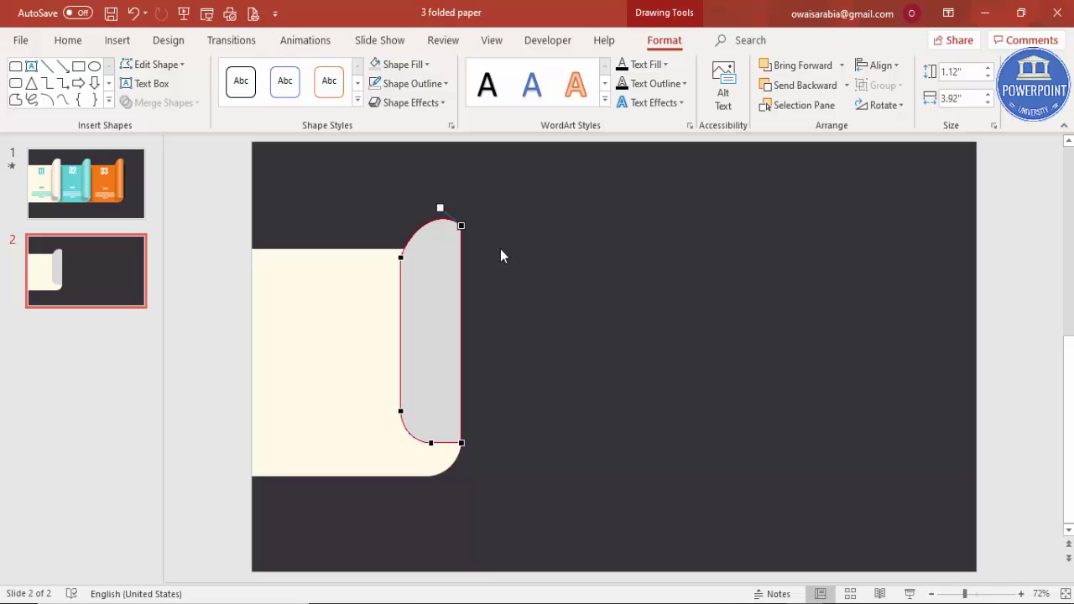
{"action": "left_click", "coordinate": [501, 249]}
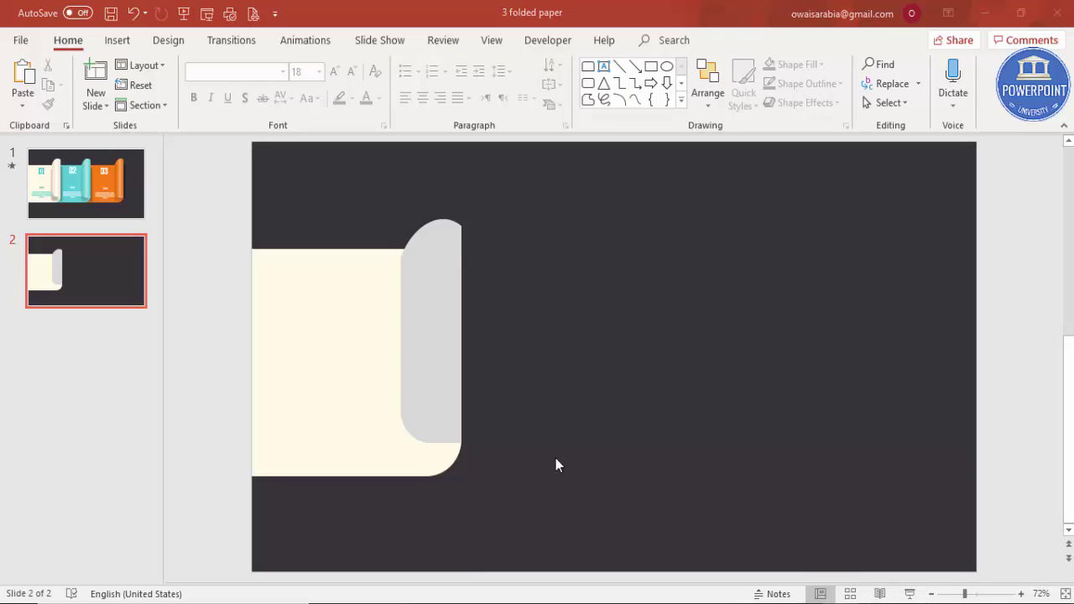
In Format Shape, switch the curled strip to a gradient fill and remove the extra stops
{"action": "left_click", "coordinate": [431, 287]}
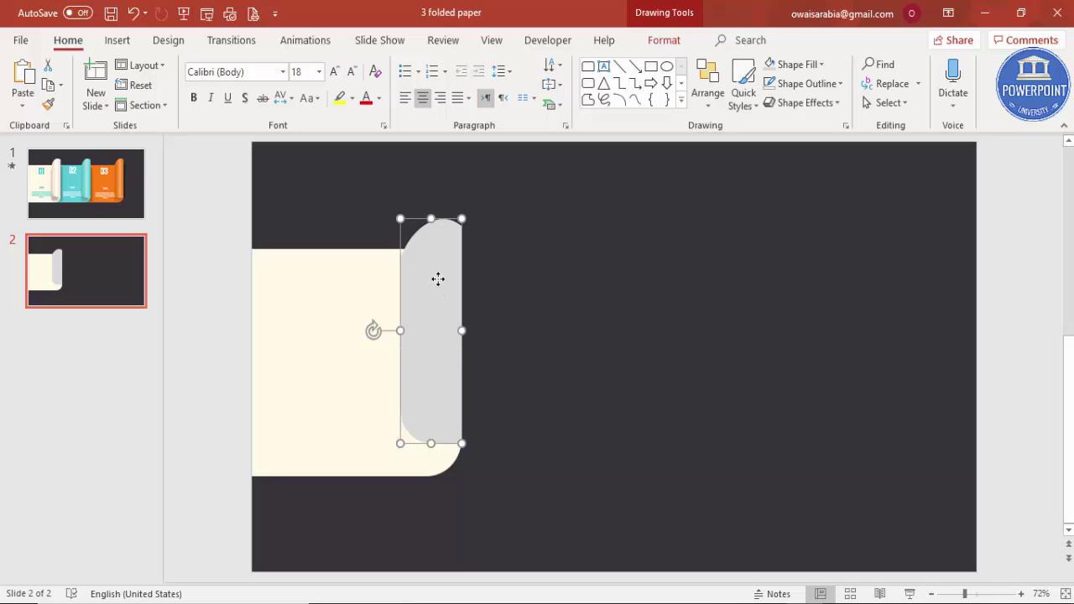
{"action": "right_click", "coordinate": [442, 281]}
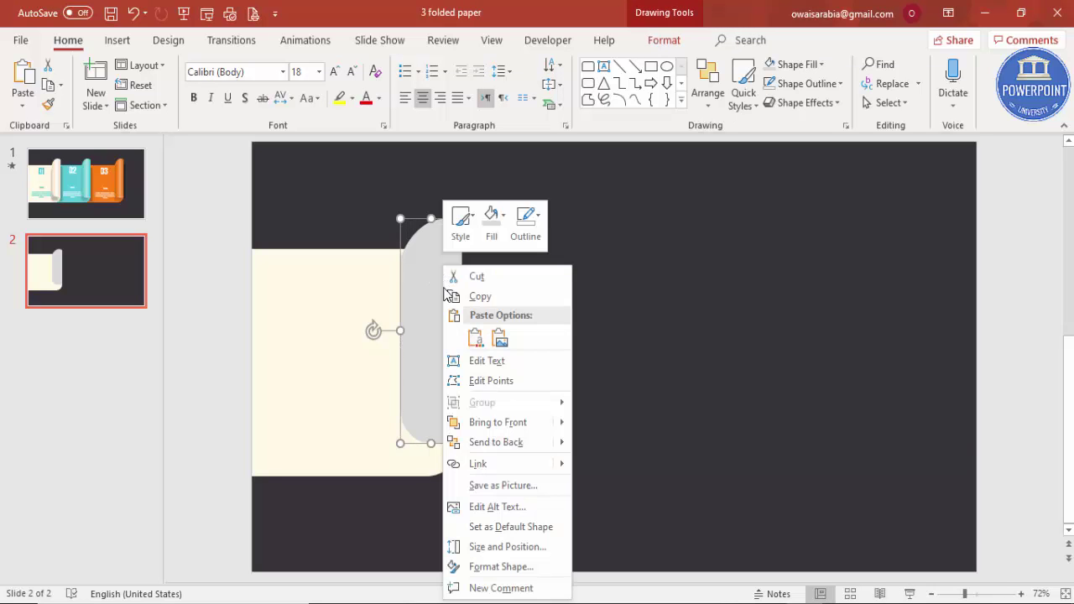
{"action": "left_click", "coordinate": [522, 567]}
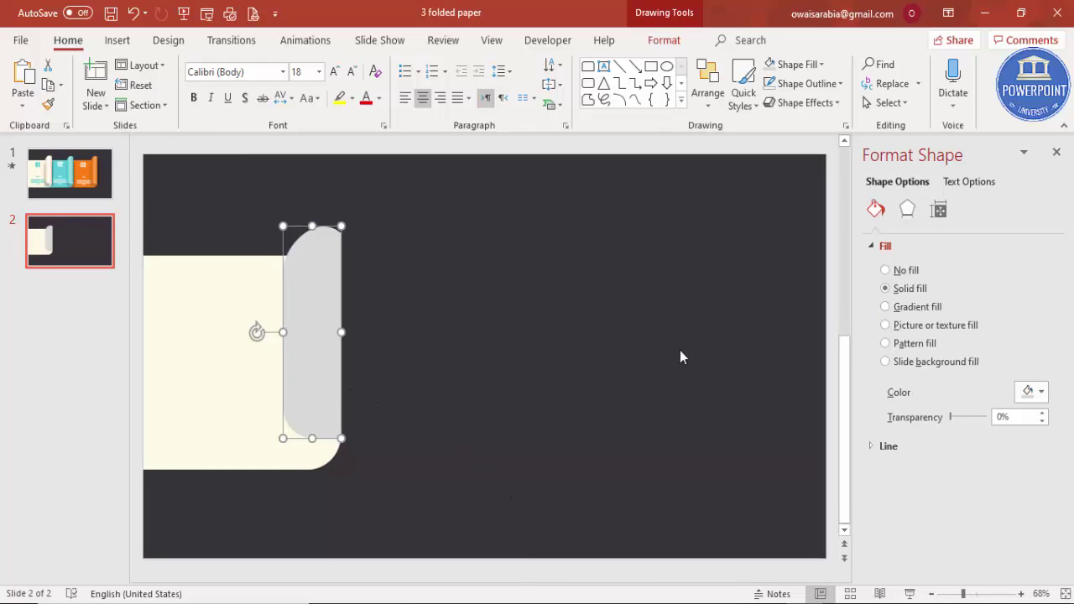
{"action": "left_click", "coordinate": [886, 308]}
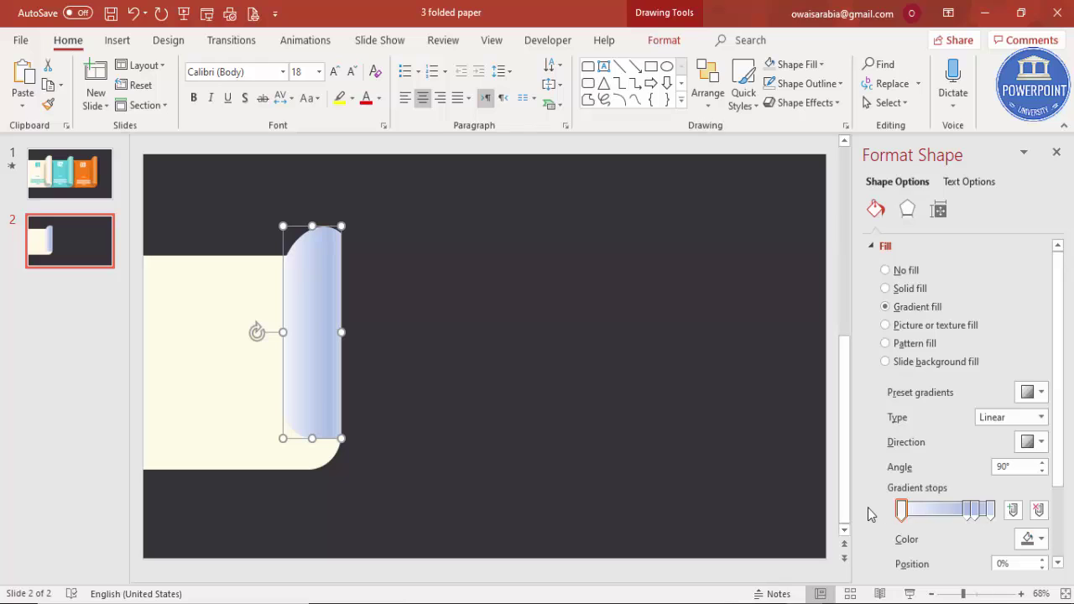
{"action": "left_click", "coordinate": [977, 510]}
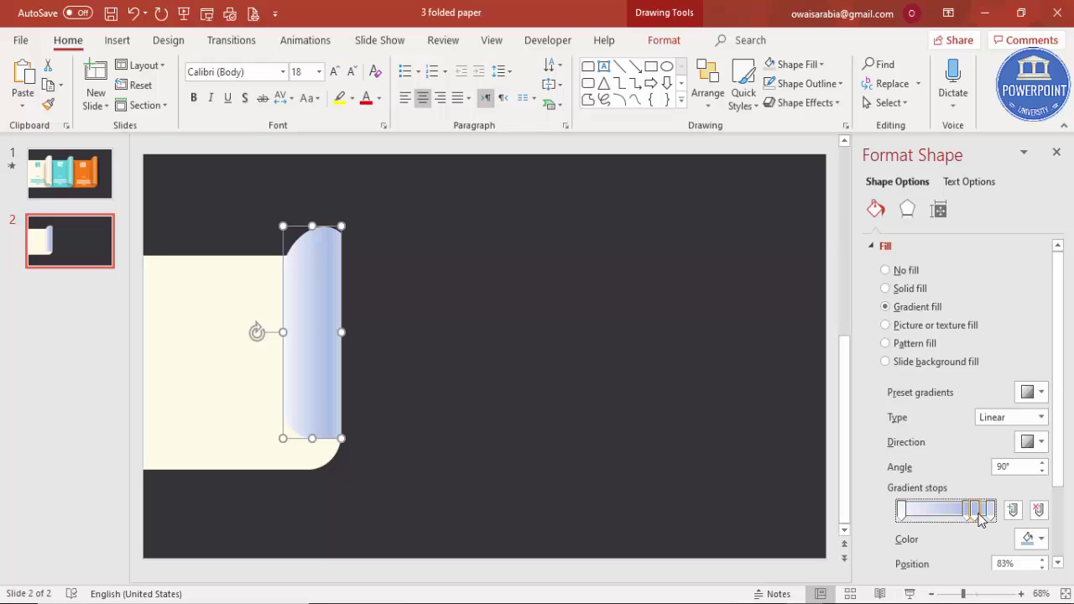
{"action": "left_click", "coordinate": [1036, 511]}
{"action": "left_click", "coordinate": [1038, 511]}
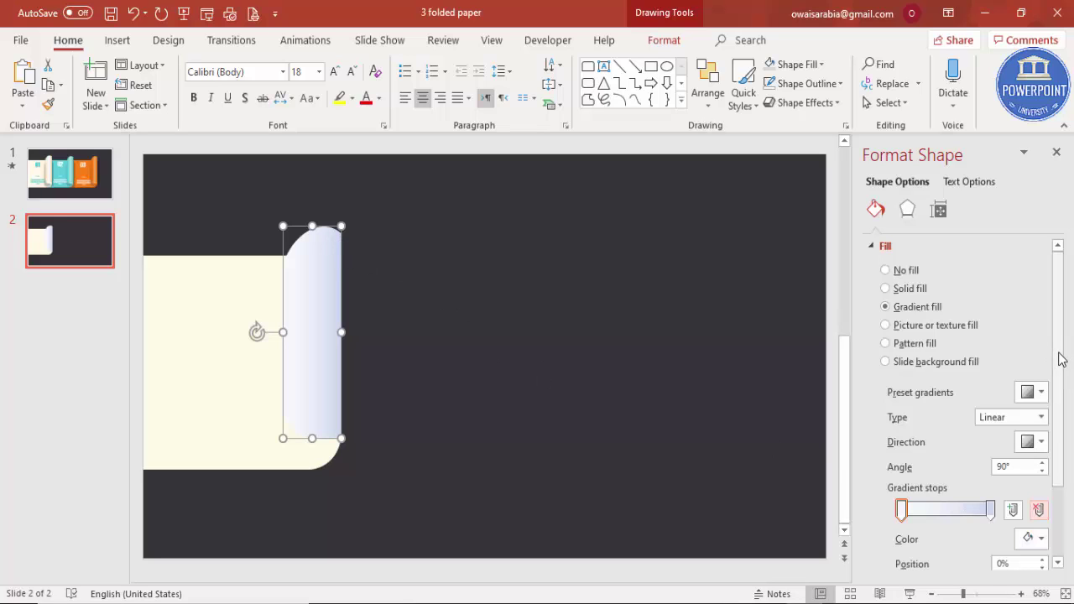
{"action": "left_click_drag", "start_coordinate": [1058, 360], "coordinate": [1066, 417]}
Set the right gradient stop to a deeper cream, RGB 255, 241, 179
{"action": "left_click", "coordinate": [991, 429]}
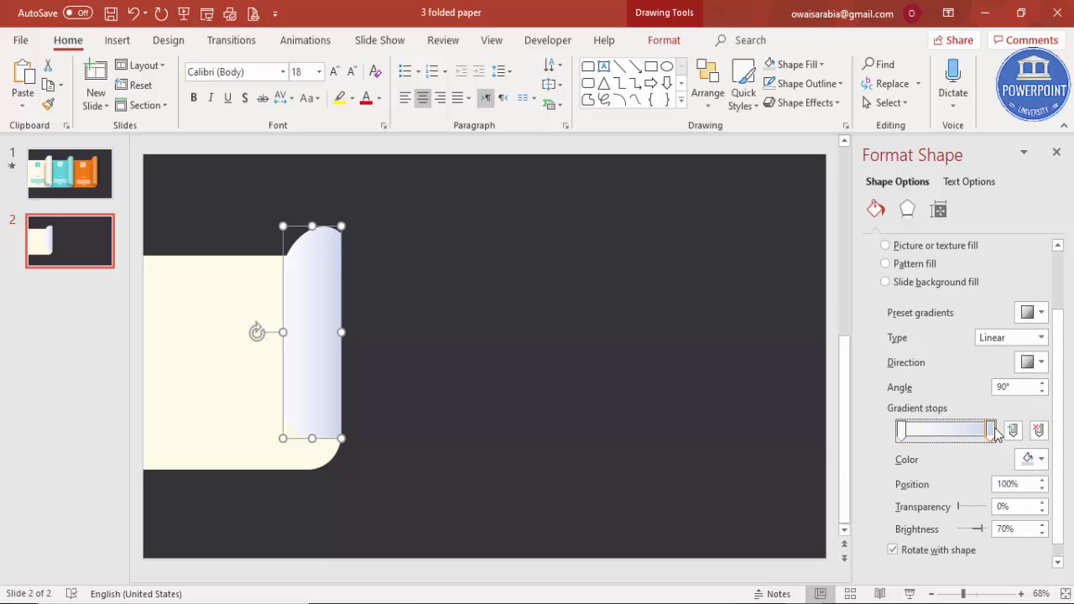
{"action": "left_click", "coordinate": [1033, 462]}
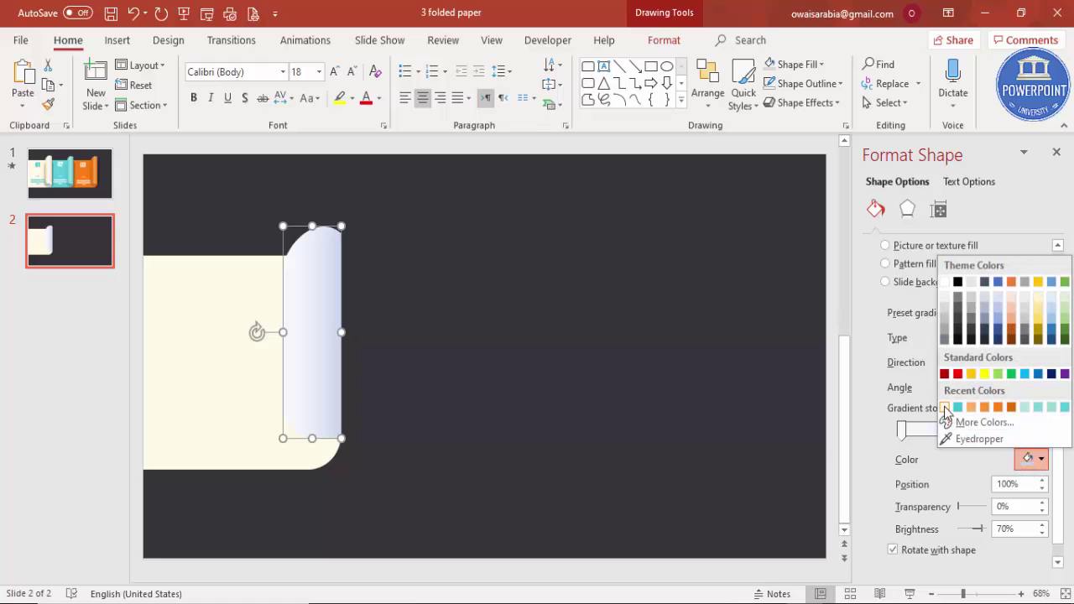
{"action": "left_click", "coordinate": [945, 408]}
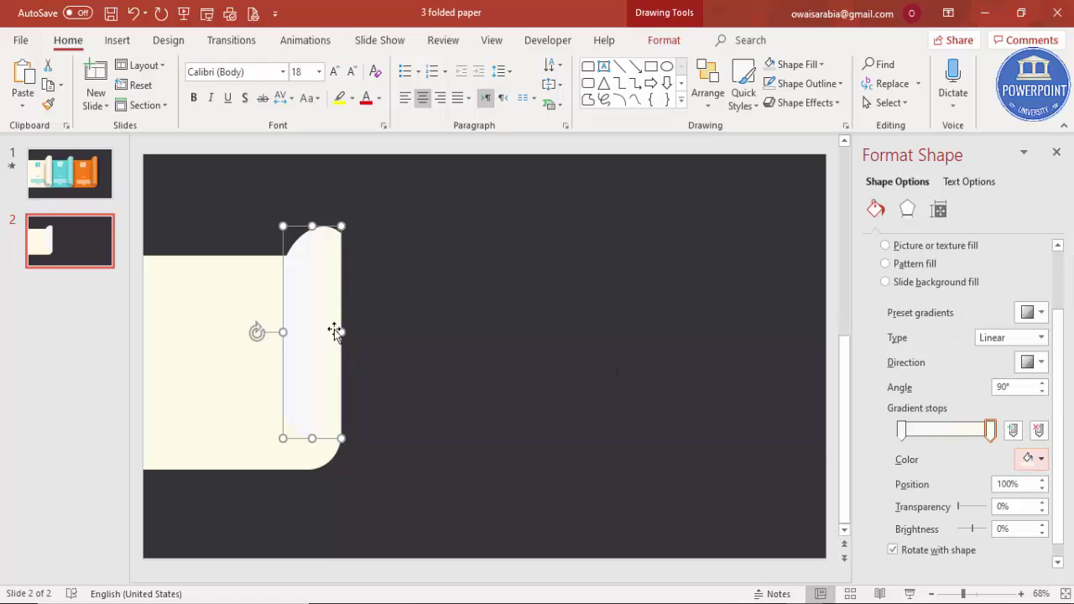
{"action": "left_click", "coordinate": [1047, 464]}
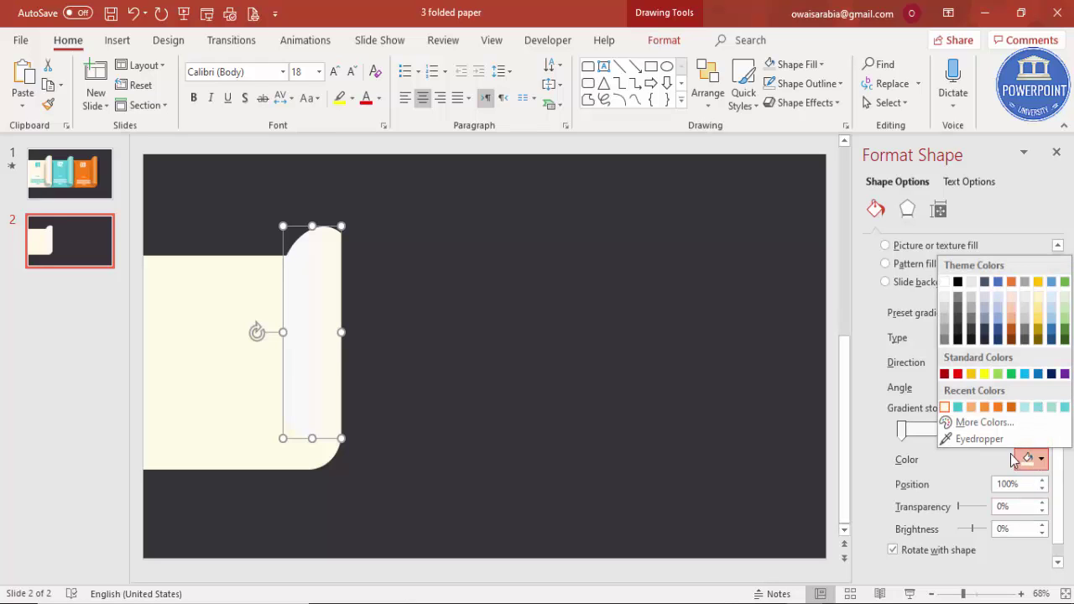
{"action": "left_click", "coordinate": [972, 424]}
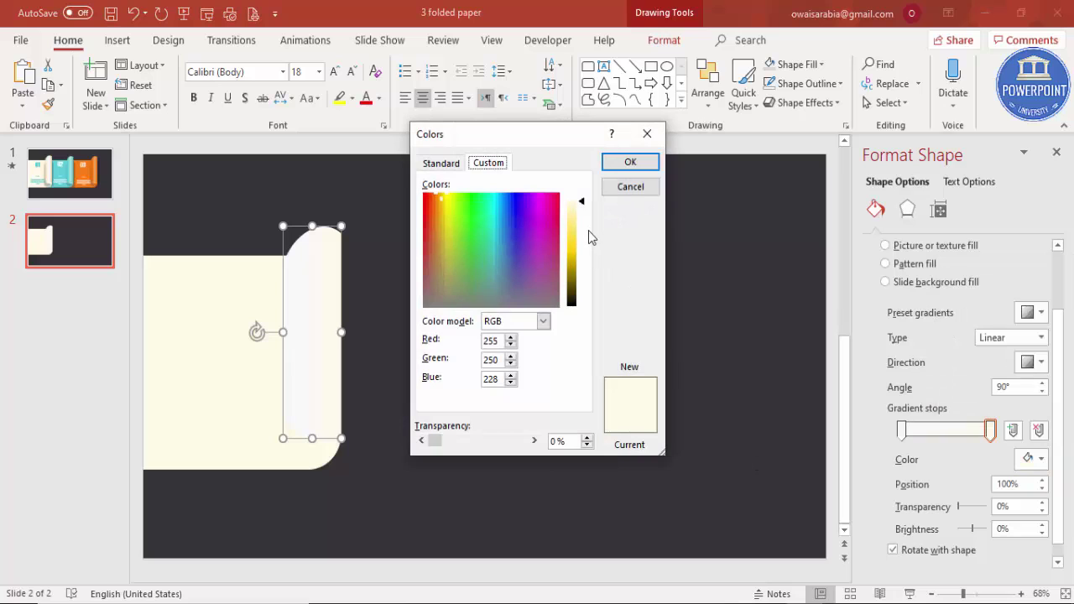
{"action": "left_click_drag", "start_coordinate": [585, 206], "coordinate": [585, 218]}
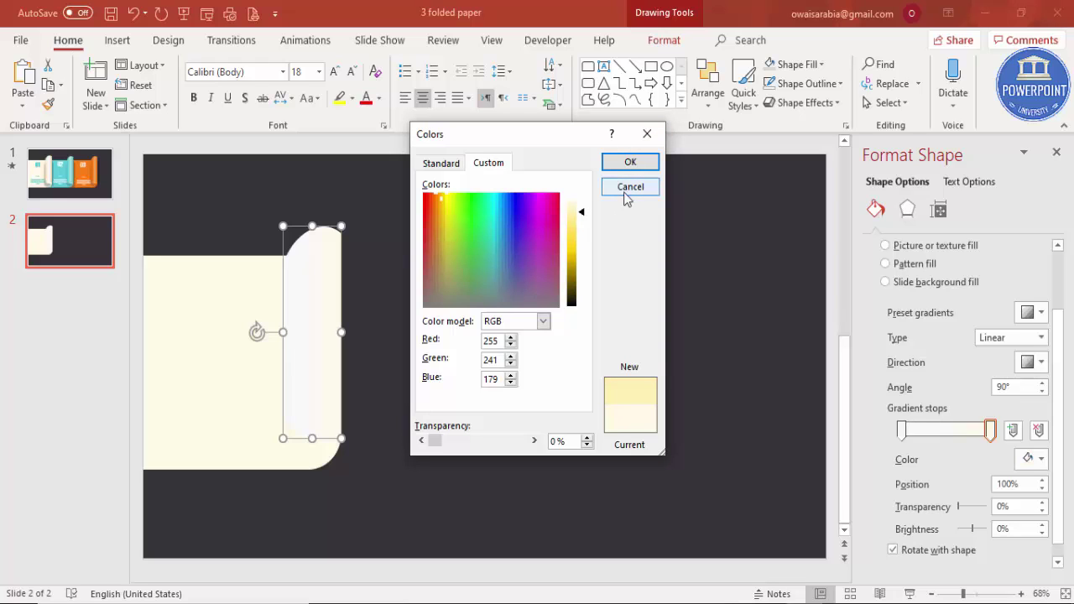
{"action": "left_click", "coordinate": [630, 166]}
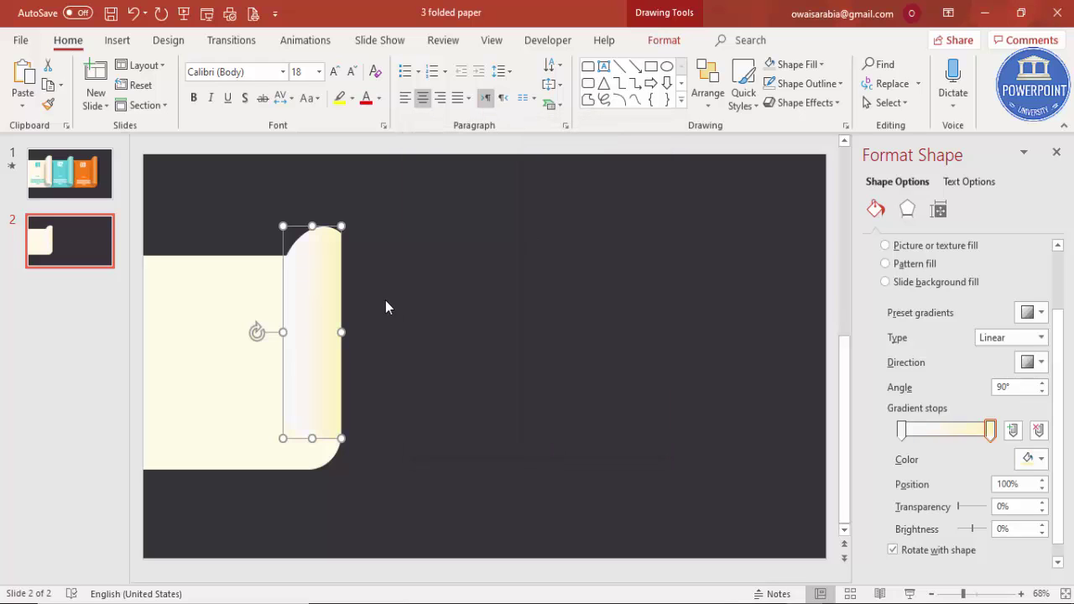
Add a white middle gradient stop and give the left stop a recent cream colour
{"action": "left_click", "coordinate": [948, 432]}
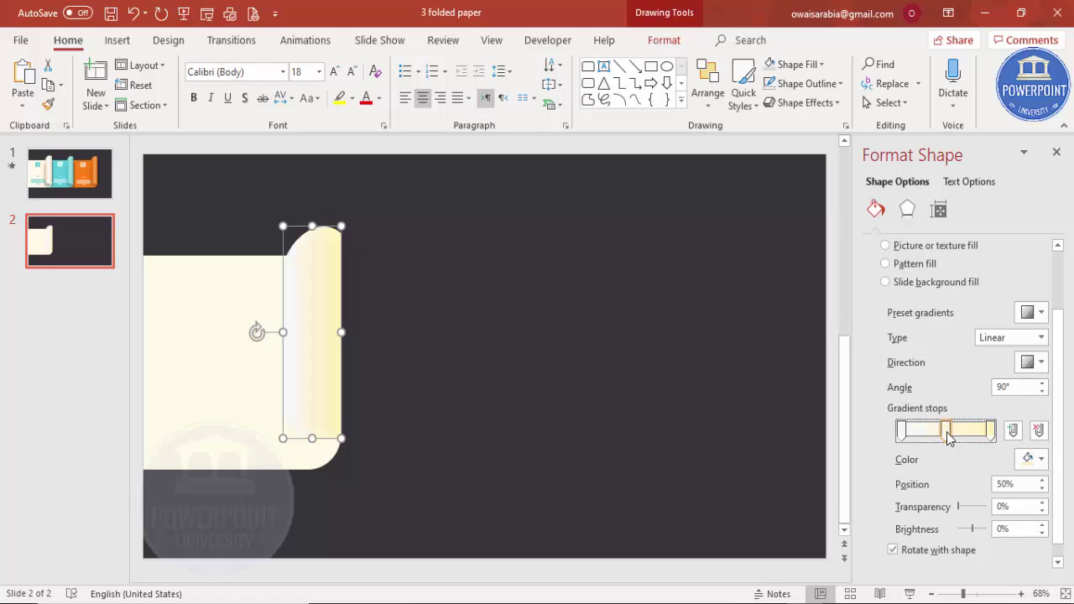
{"action": "left_click", "coordinate": [1028, 458]}
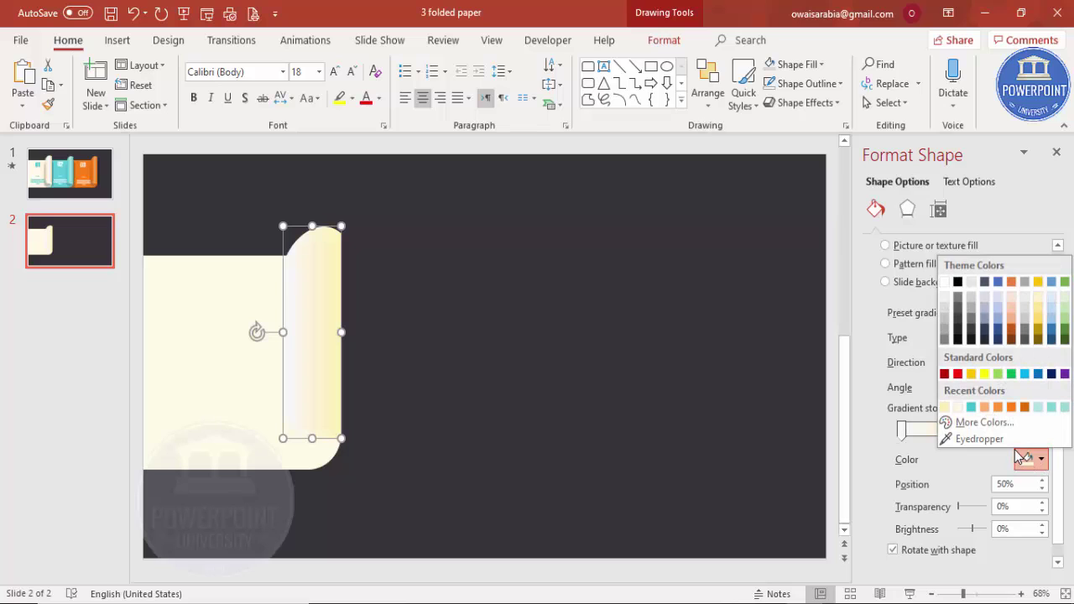
{"action": "left_click", "coordinate": [944, 282]}
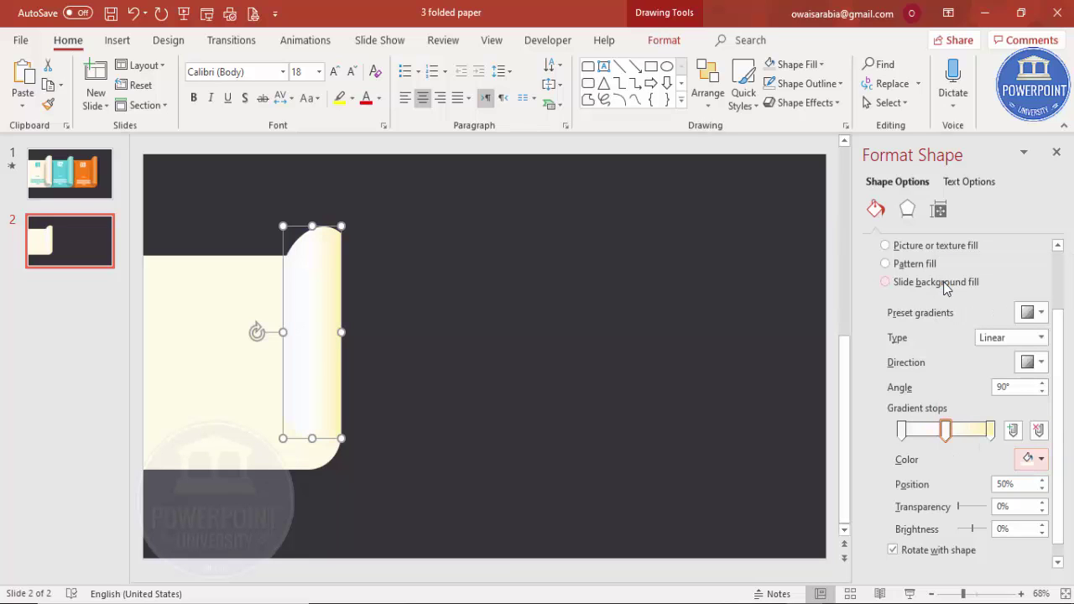
{"action": "left_click", "coordinate": [902, 431]}
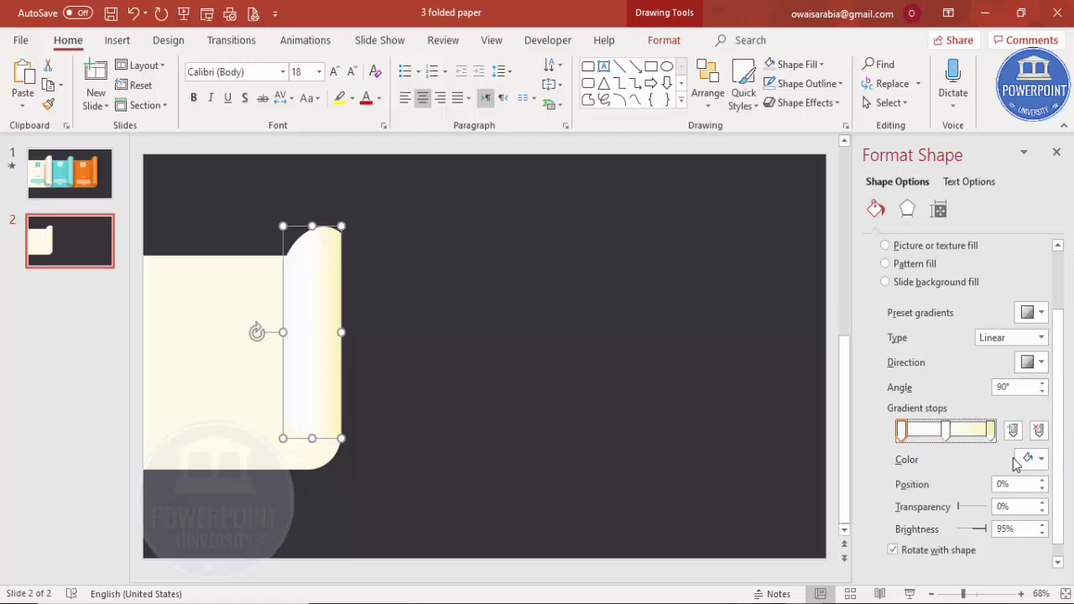
{"action": "left_click", "coordinate": [1028, 459]}
{"action": "left_click", "coordinate": [959, 408]}
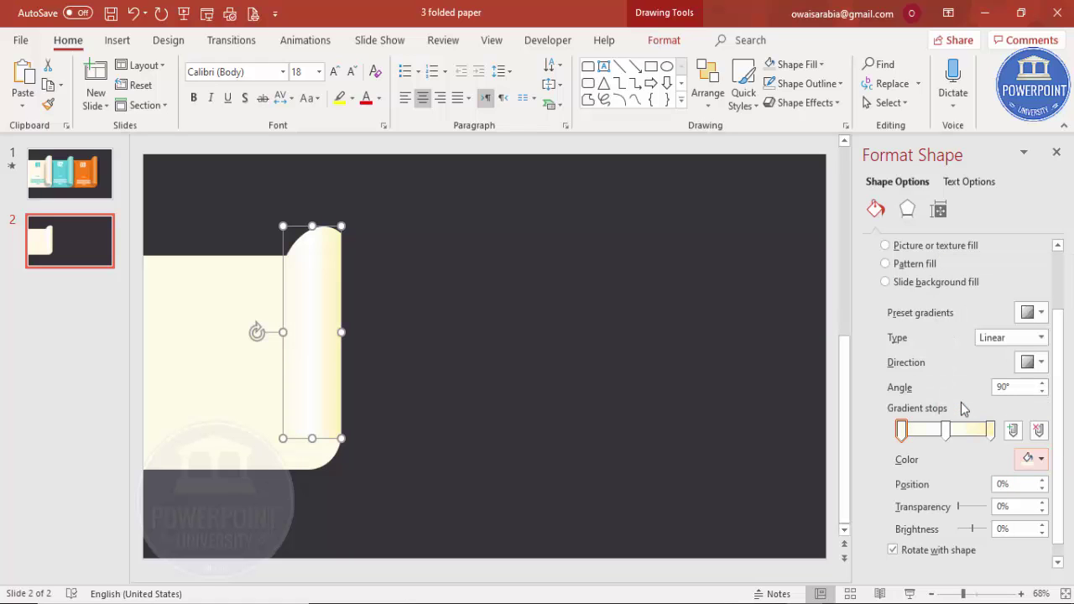
Deepen the left stop's cream via More Colors and move the middle stop to 63%
{"action": "left_click", "coordinate": [1038, 461]}
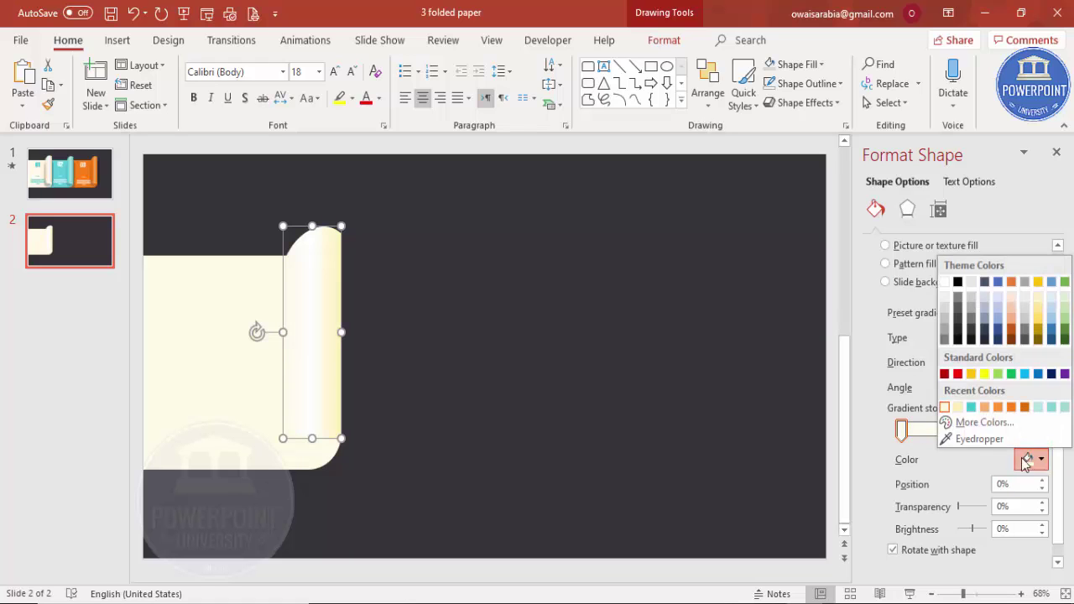
{"action": "left_click", "coordinate": [967, 422]}
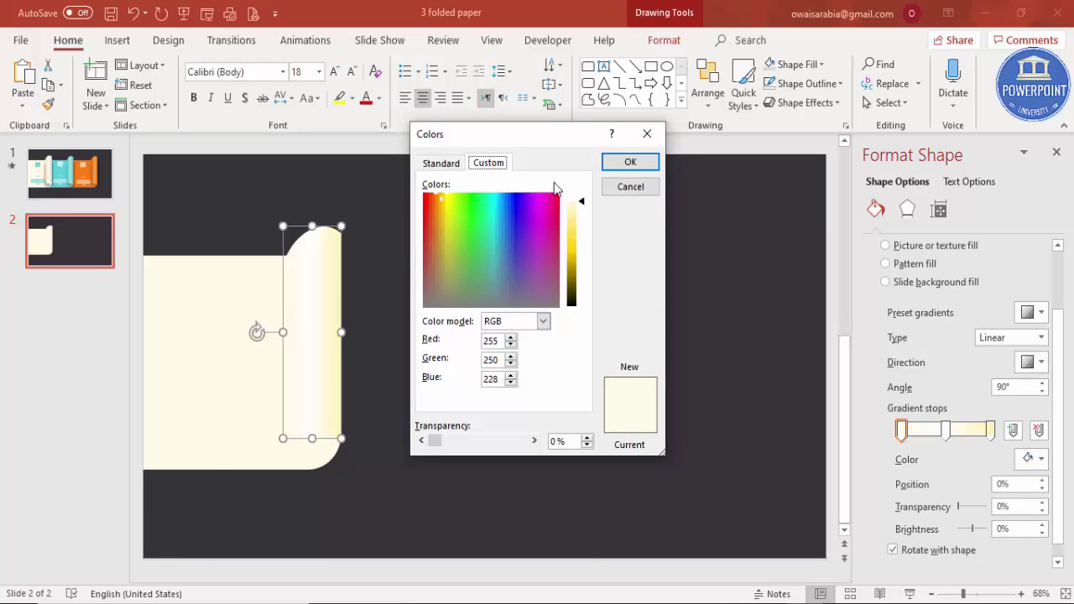
{"action": "left_click", "coordinate": [585, 204]}
{"action": "left_click_drag", "start_coordinate": [586, 203], "coordinate": [582, 208]}
{"action": "left_click", "coordinate": [629, 163]}
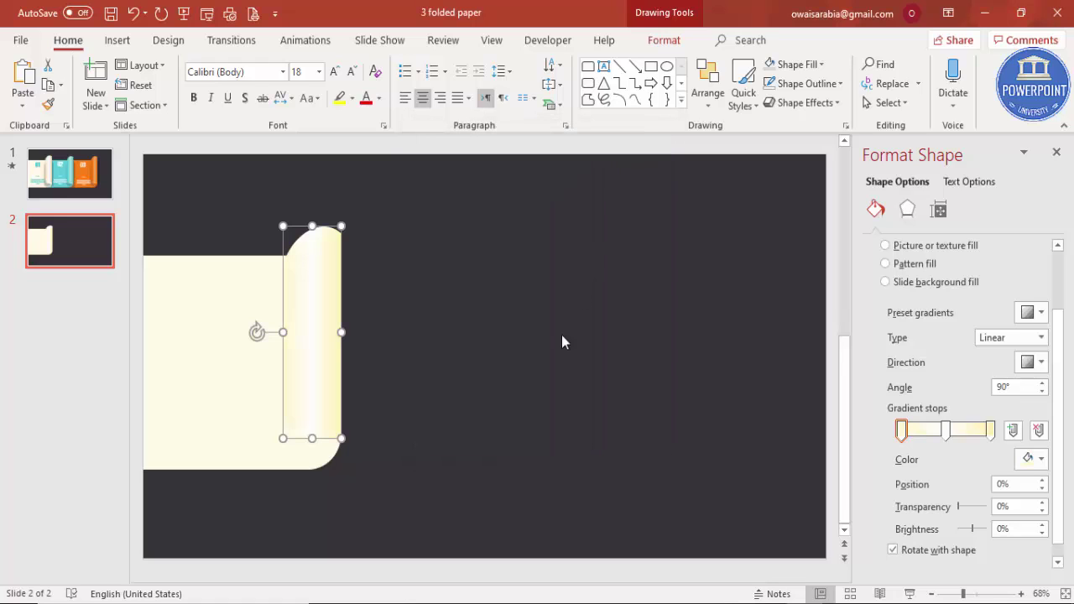
{"action": "left_click_drag", "start_coordinate": [946, 432], "coordinate": [958, 431]}
{"action": "left_click", "coordinate": [357, 158]}
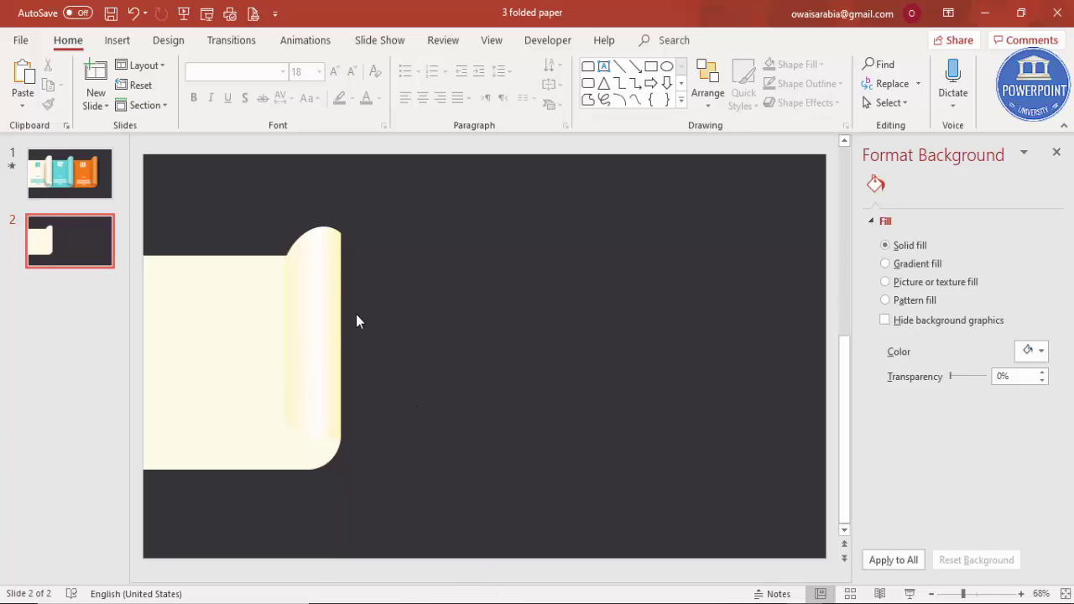
Duplicate the curled flap as a solid-filled copy over the cream panel at 38% transparency
{"action": "left_click", "coordinate": [327, 267]}
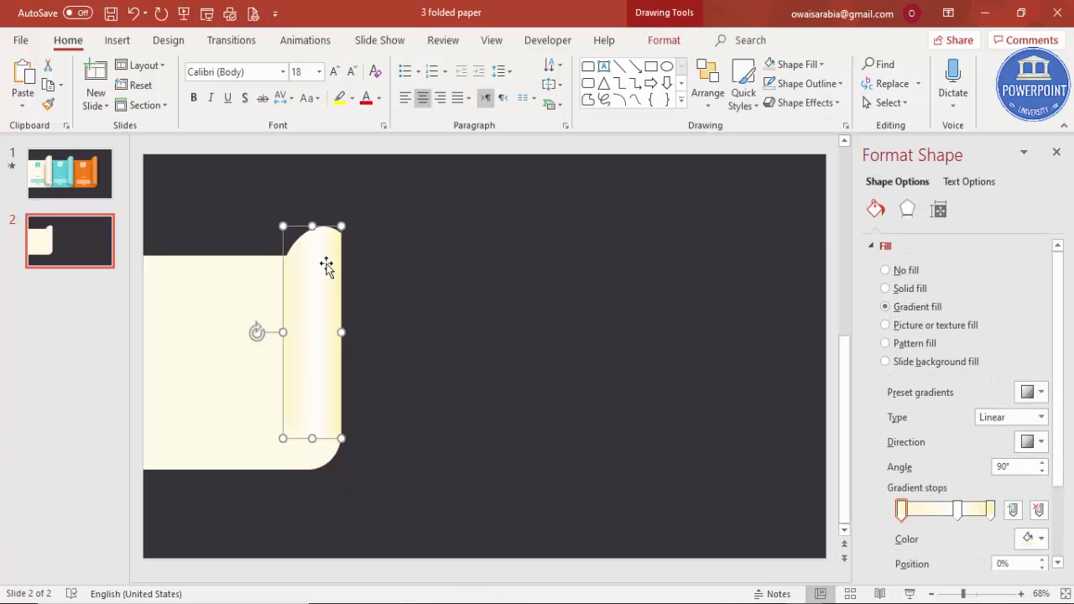
{"action": "left_click_drag", "start_coordinate": [327, 267], "coordinate": [433, 269]}
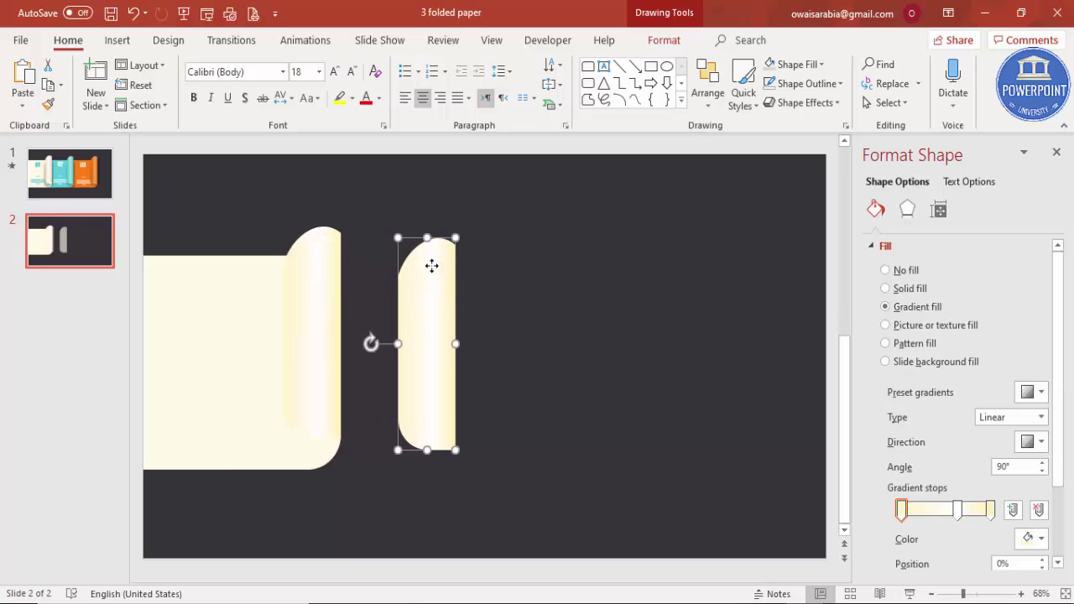
{"action": "left_click", "coordinate": [888, 289]}
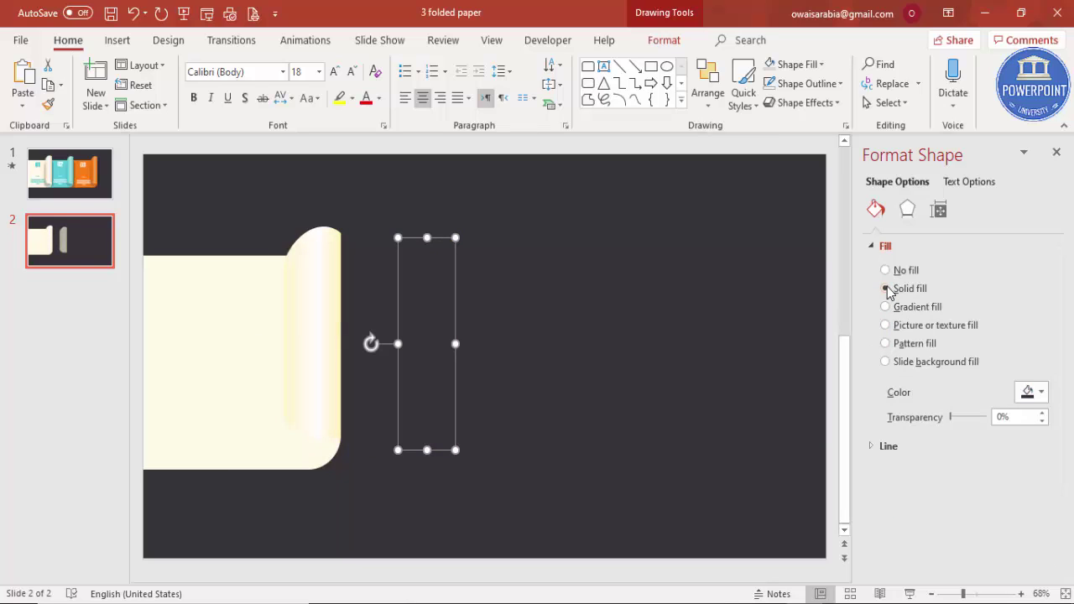
{"action": "left_click_drag", "start_coordinate": [428, 315], "coordinate": [218, 337]}
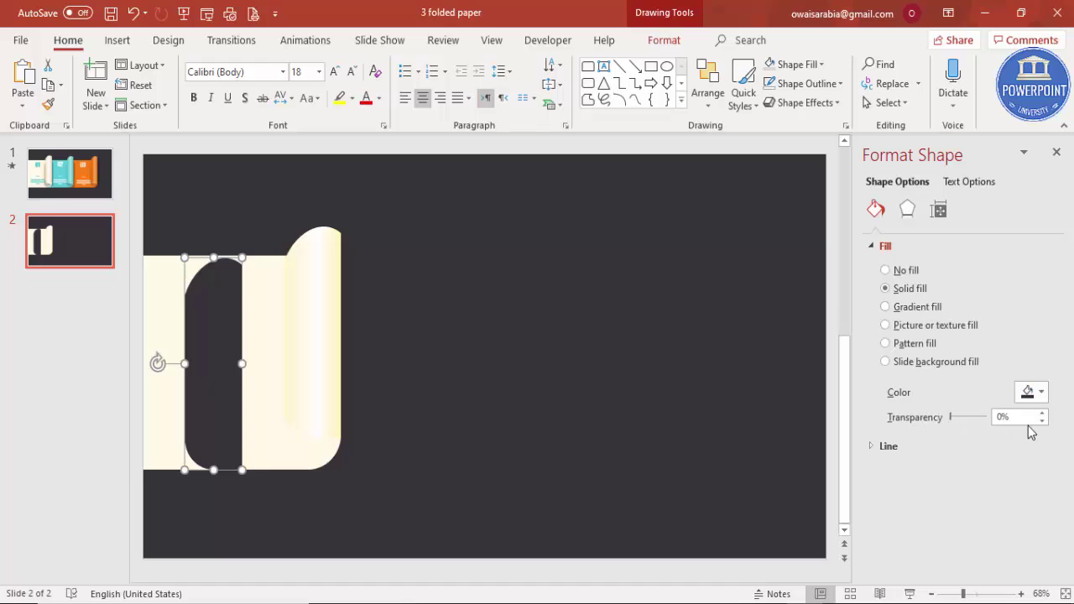
{"action": "left_click_drag", "start_coordinate": [1045, 417], "coordinate": [1044, 417]}
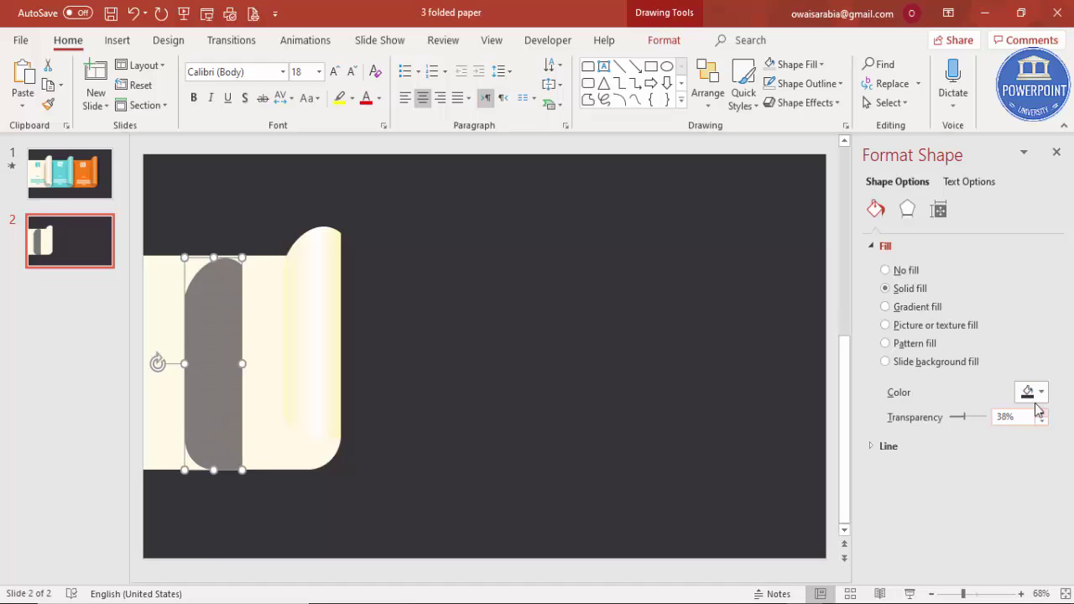
{"action": "left_click", "coordinate": [908, 211]}
Give the grey copy 20 pt soft edges and 59% transparency, and move it under the flap
{"action": "left_click", "coordinate": [903, 311]}
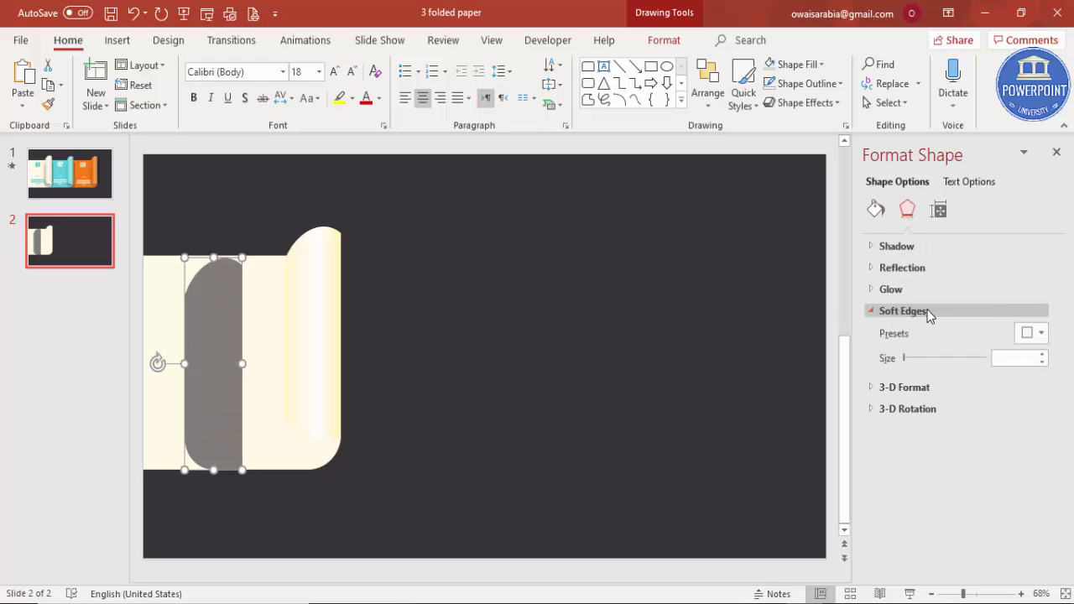
{"action": "left_click_drag", "start_coordinate": [1043, 355], "coordinate": [1044, 355]}
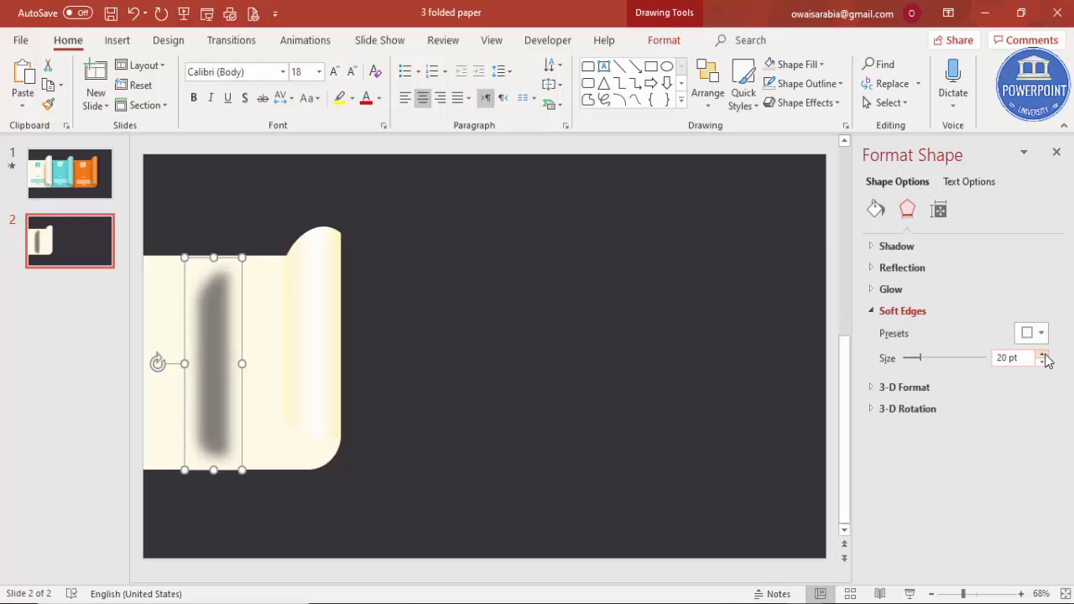
{"action": "left_click", "coordinate": [876, 210]}
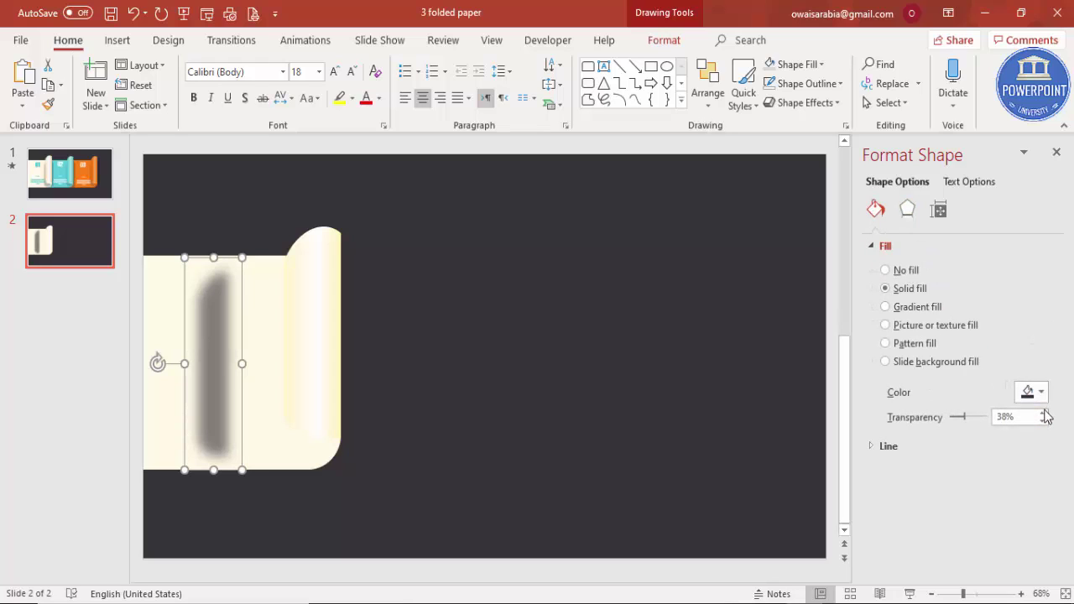
{"action": "left_click_drag", "start_coordinate": [1045, 414], "coordinate": [1046, 418]}
{"action": "left_click_drag", "start_coordinate": [217, 382], "coordinate": [306, 387]}
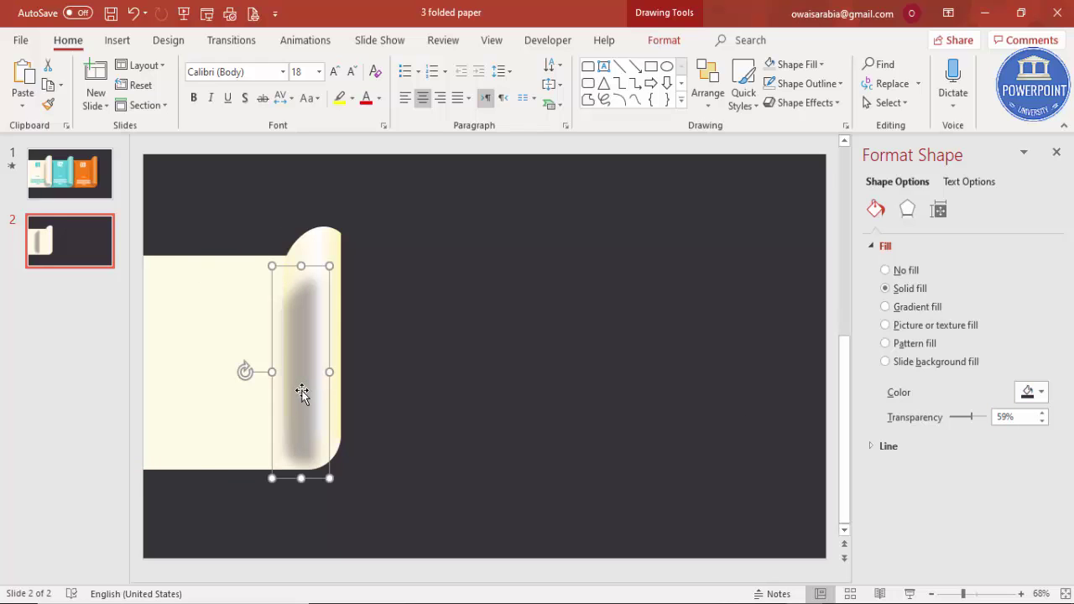
Send the grey shadow backward behind the flap and resize it to 1.41 by 4.34 inches
{"action": "left_click", "coordinate": [658, 44]}
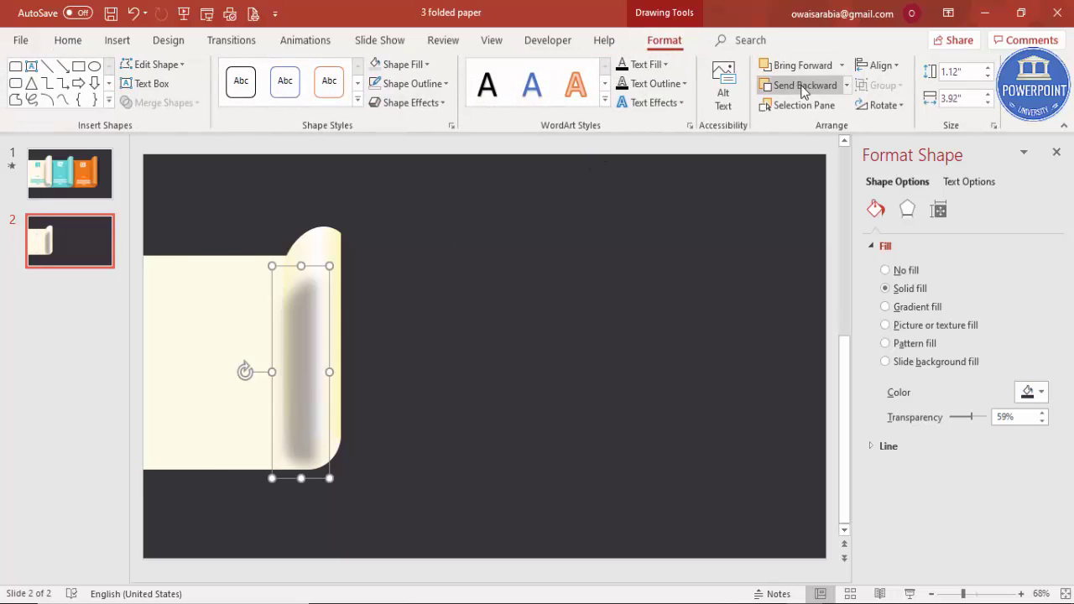
{"action": "left_click", "coordinate": [805, 87]}
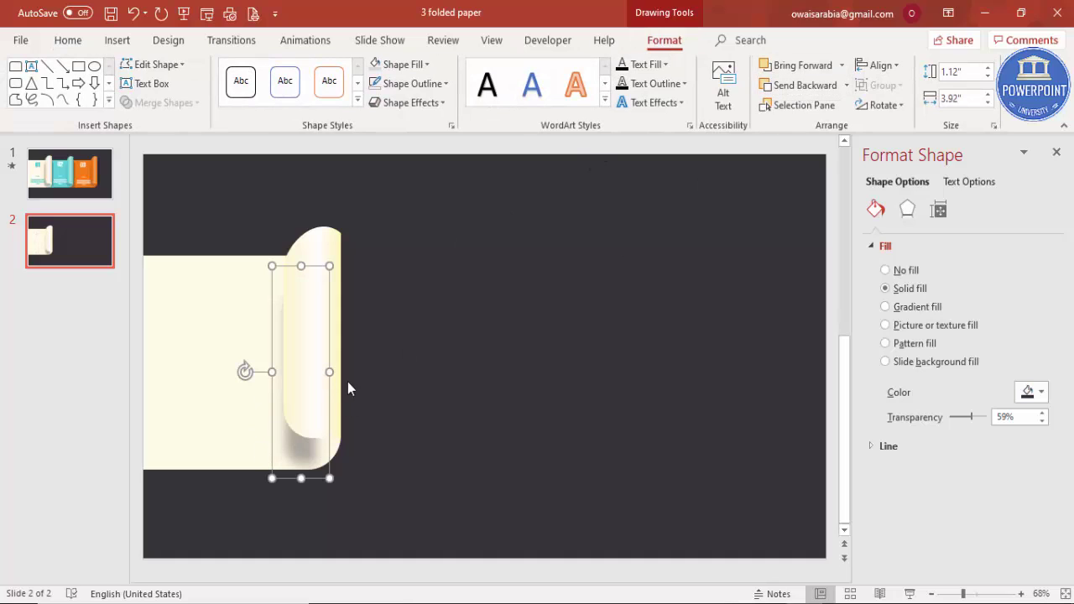
{"action": "left_click_drag", "start_coordinate": [331, 371], "coordinate": [340, 372]}
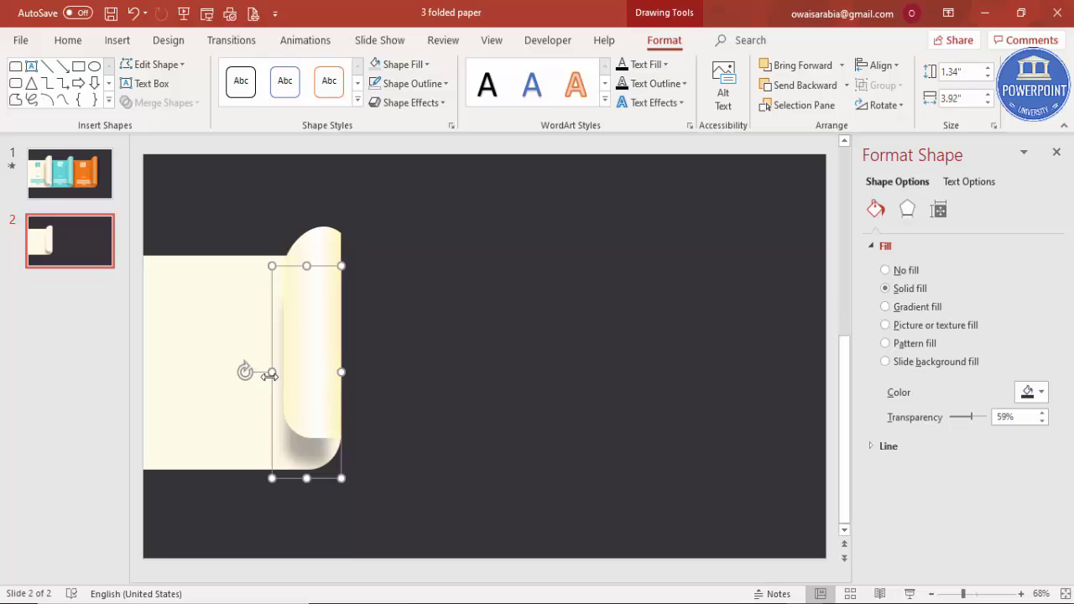
{"action": "left_click_drag", "start_coordinate": [271, 374], "coordinate": [266, 372]}
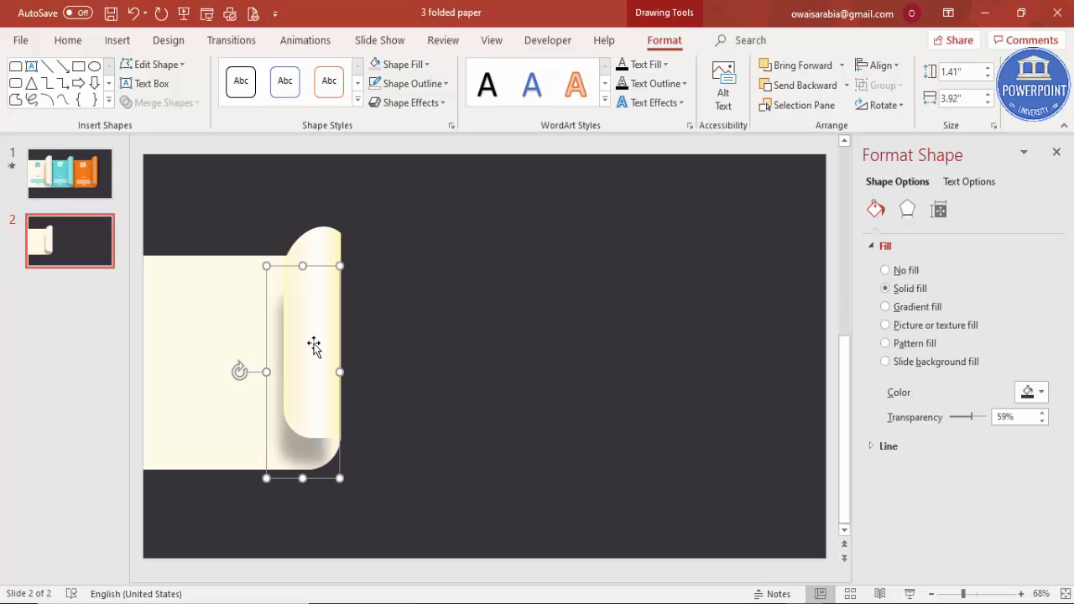
{"action": "left_click_drag", "start_coordinate": [303, 266], "coordinate": [304, 243]}
{"action": "key", "text": "Up"}
{"action": "key", "text": "Up"}
{"action": "key", "text": "Up"}
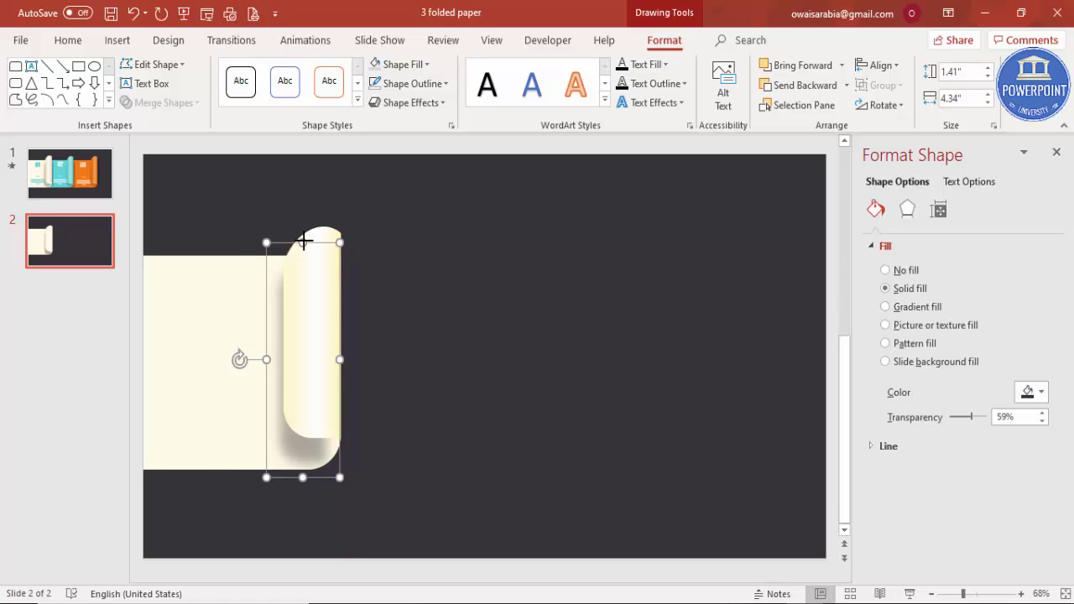
{"action": "key", "text": "Right"}
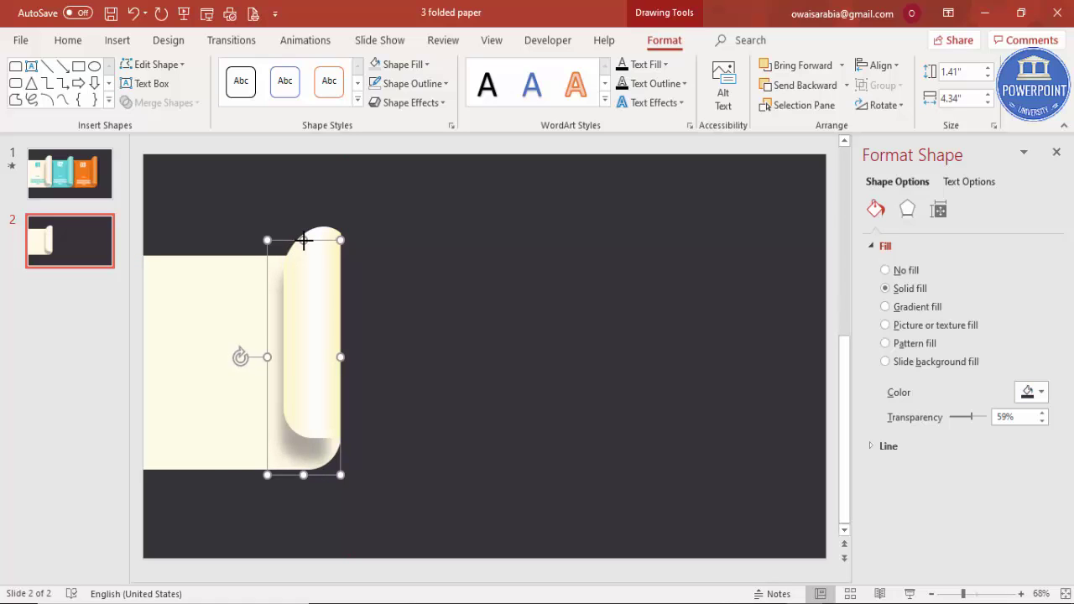
{"action": "left_click", "coordinate": [181, 172]}
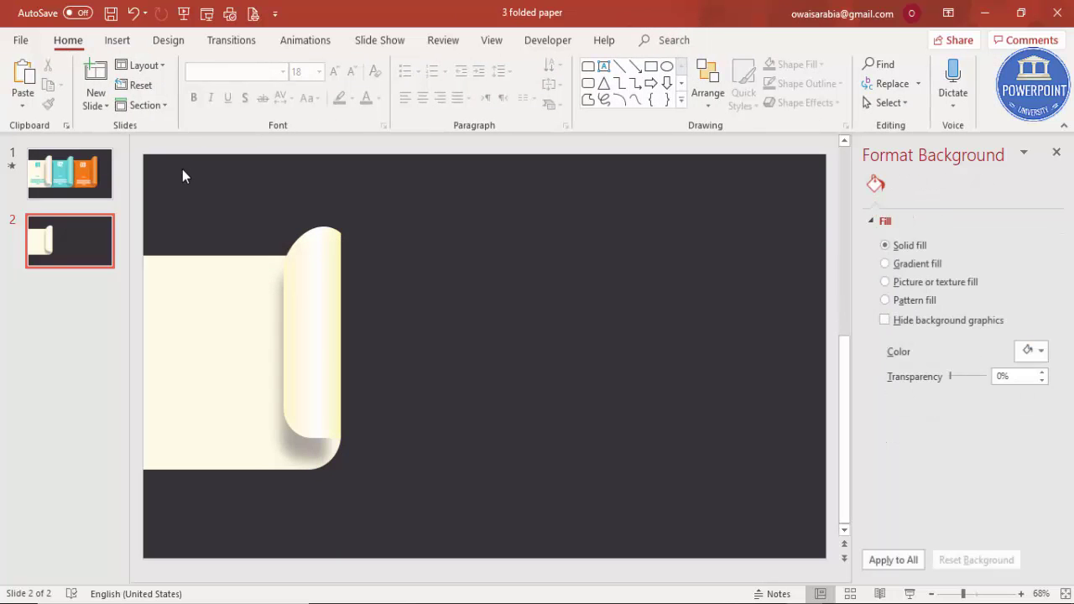
{"action": "left_click", "coordinate": [308, 453]}
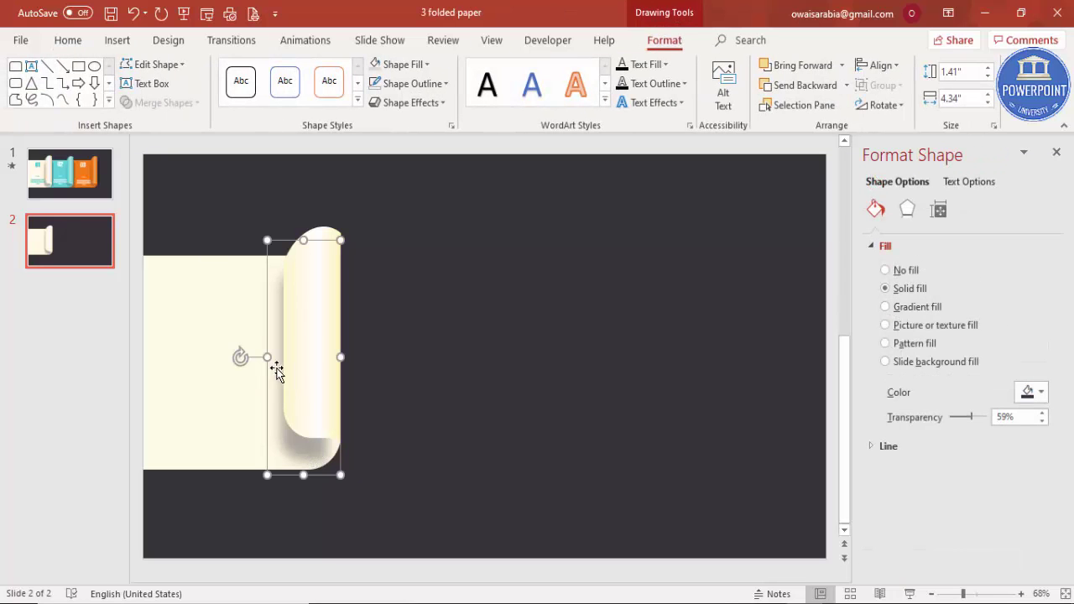